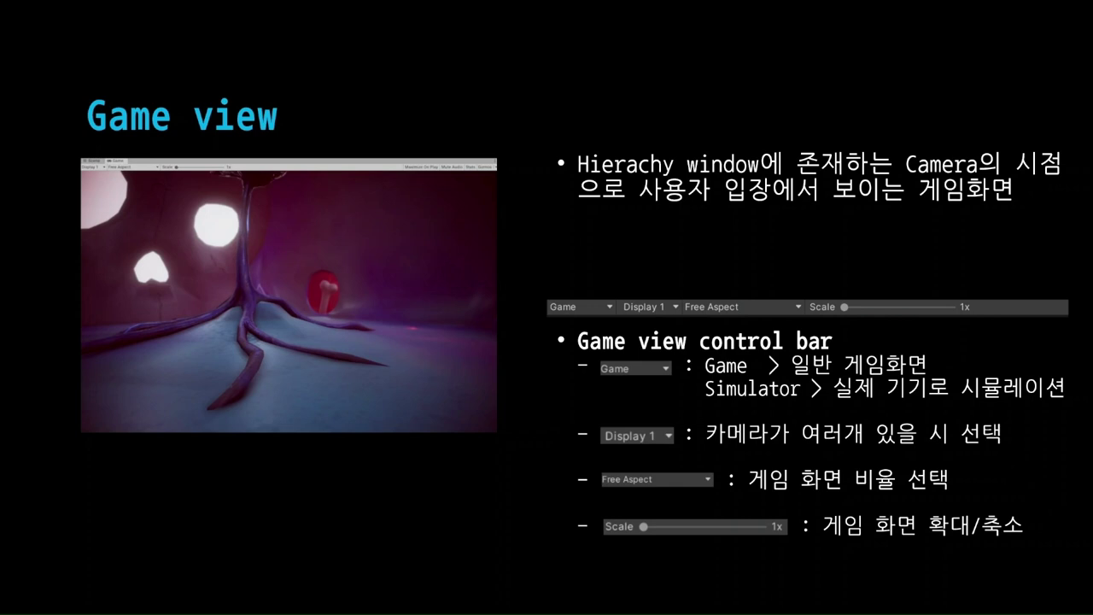
{"action": "key", "text": "Right"}
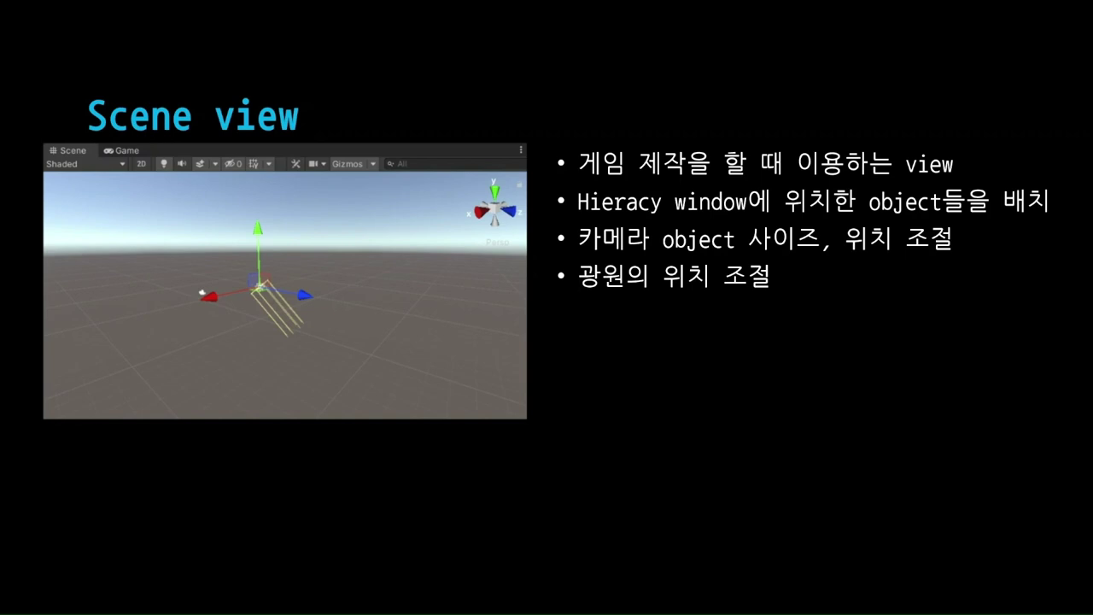
{"action": "key", "text": "Right"}
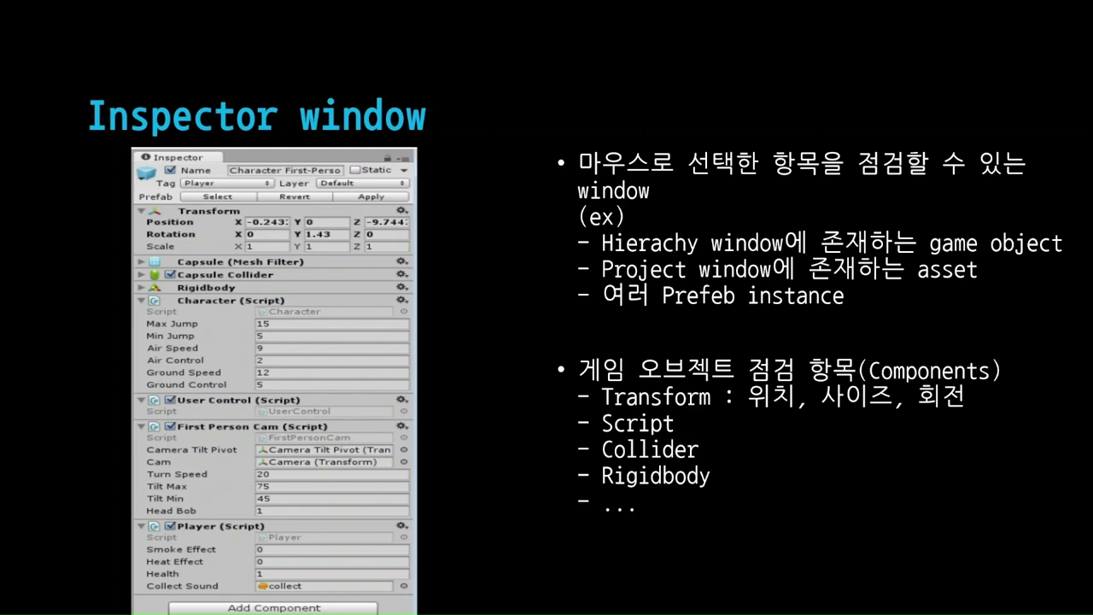
{"action": "key", "text": "Right"}
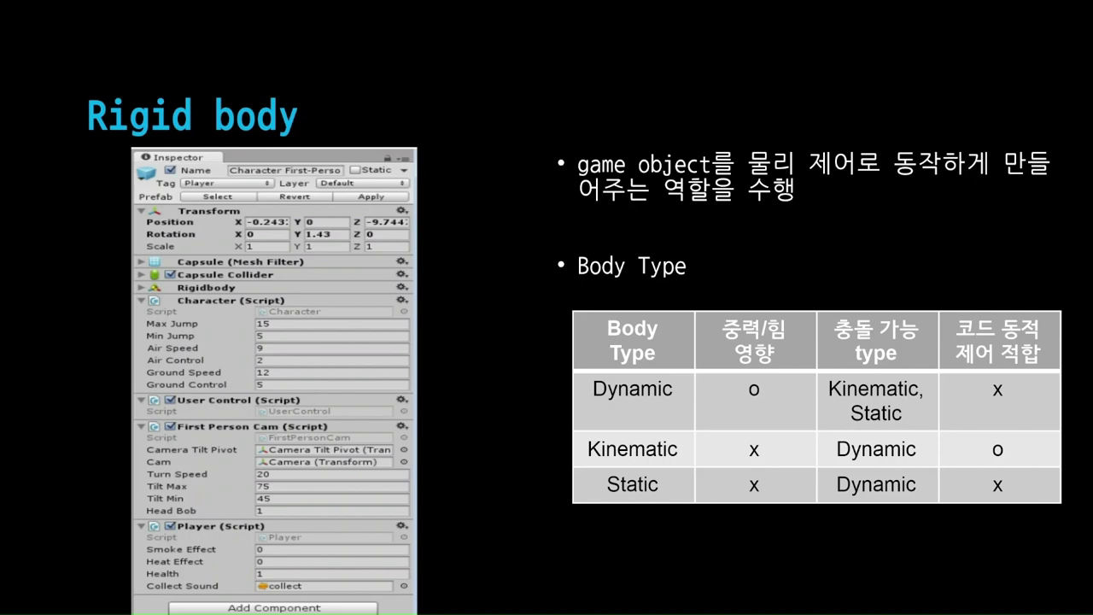
{"action": "key", "text": "Right"}
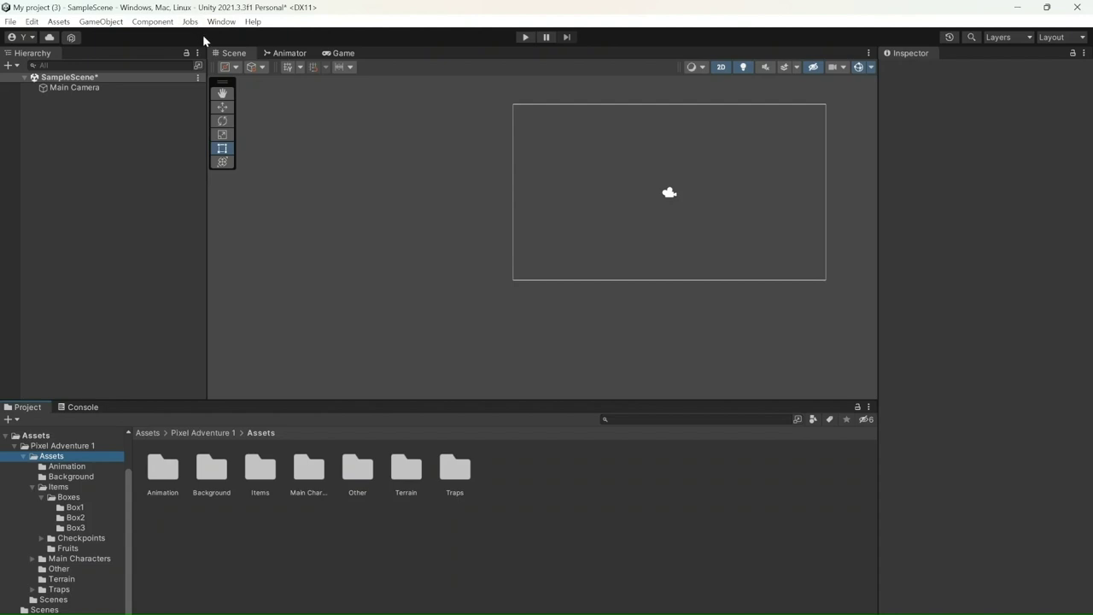
Add a rectangular 2D tilemap to SampleScene, keep its default name, and select the Tilemap object.
{"action": "right_click", "coordinate": [128, 156]}
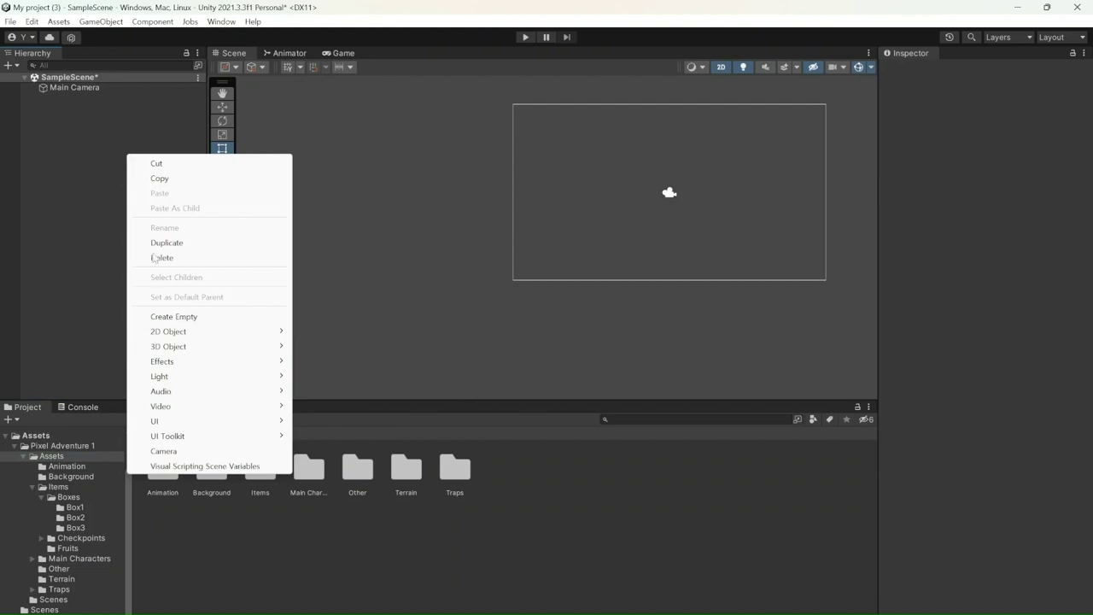
{"action": "mouse_move", "coordinate": [183, 334]}
{"action": "mouse_move", "coordinate": [345, 363]}
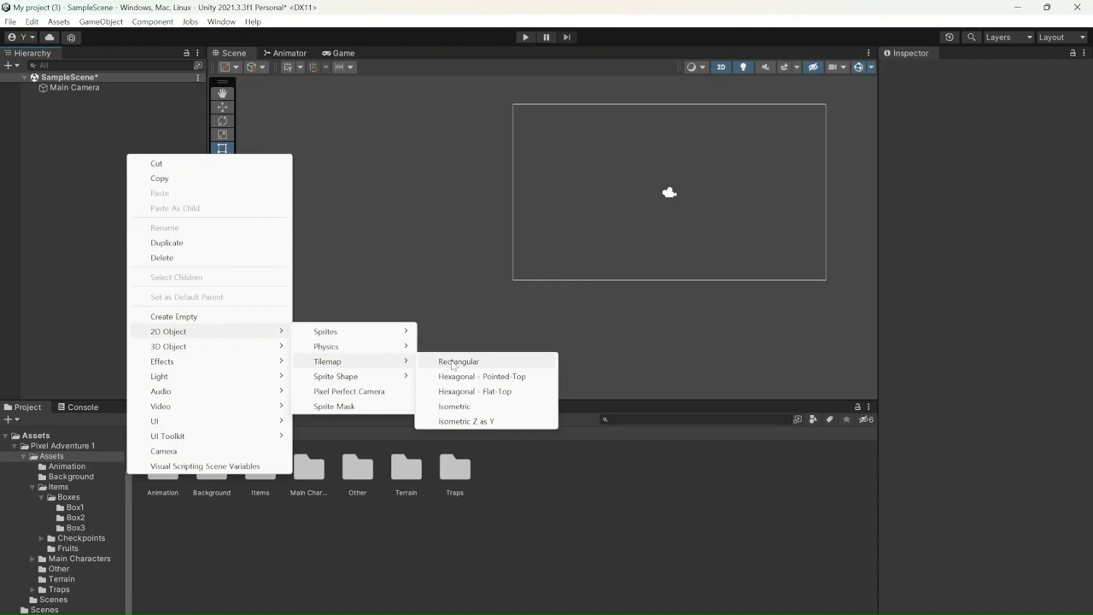
{"action": "left_click", "coordinate": [451, 362]}
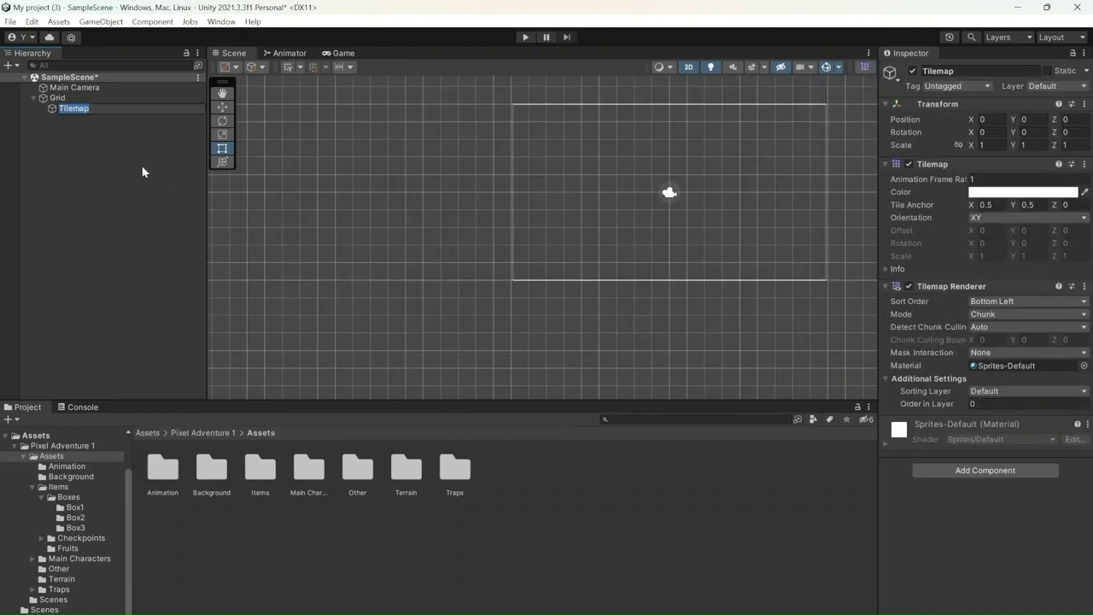
{"action": "left_click", "coordinate": [132, 139]}
{"action": "left_click", "coordinate": [117, 110]}
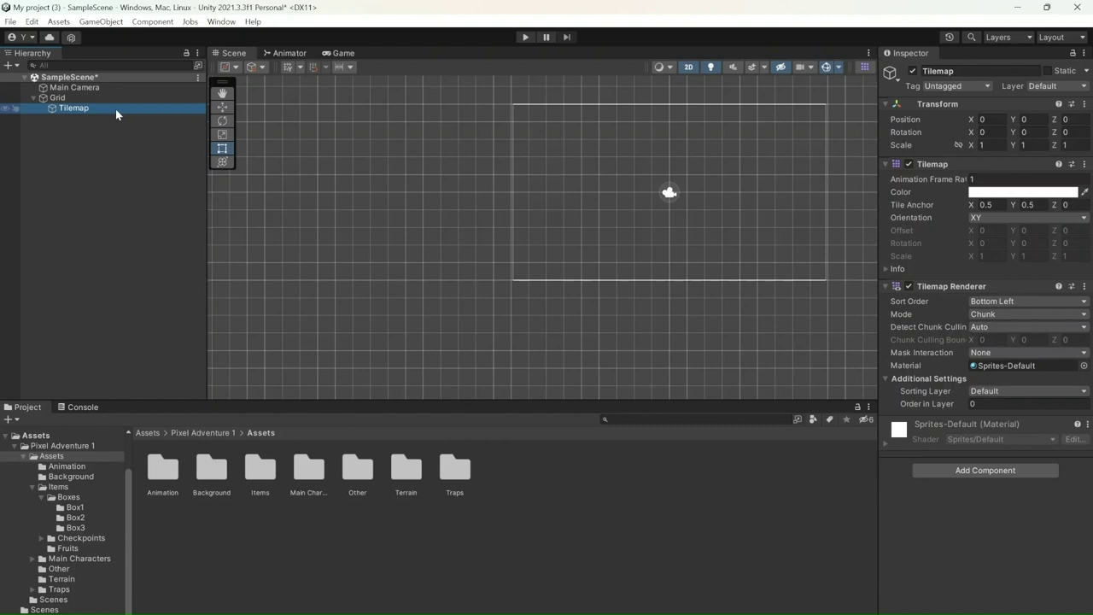
Open the Tile Palette window and pick the third tile in the top row of the Map palette as the brush.
{"action": "scroll", "coordinate": [820, 167], "scroll_direction": "up", "scroll_amount": 3}
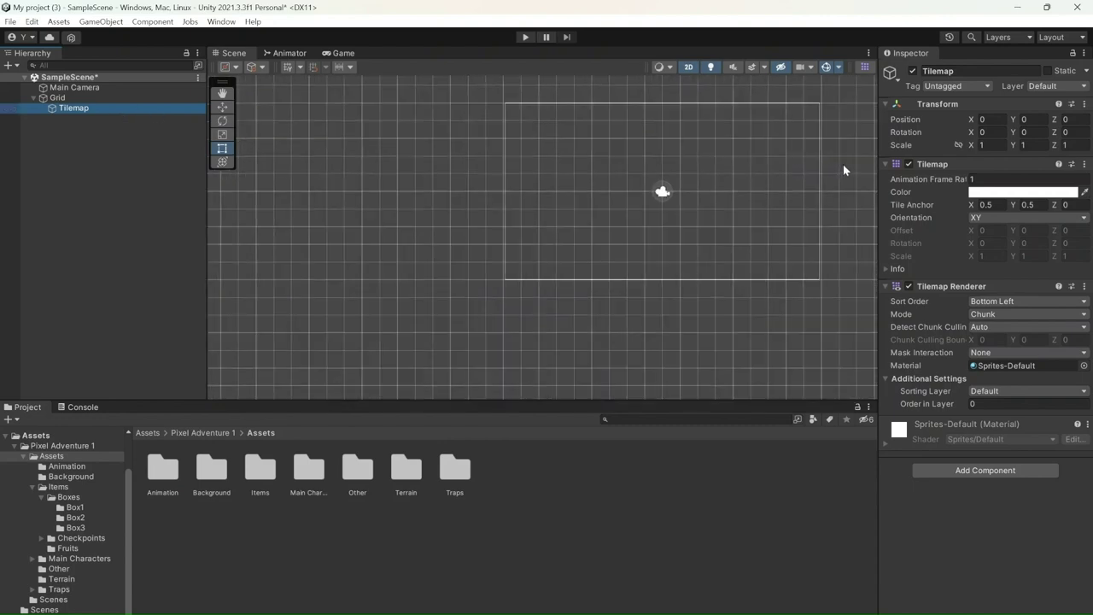
{"action": "scroll", "coordinate": [843, 161], "scroll_direction": "up", "scroll_amount": 2}
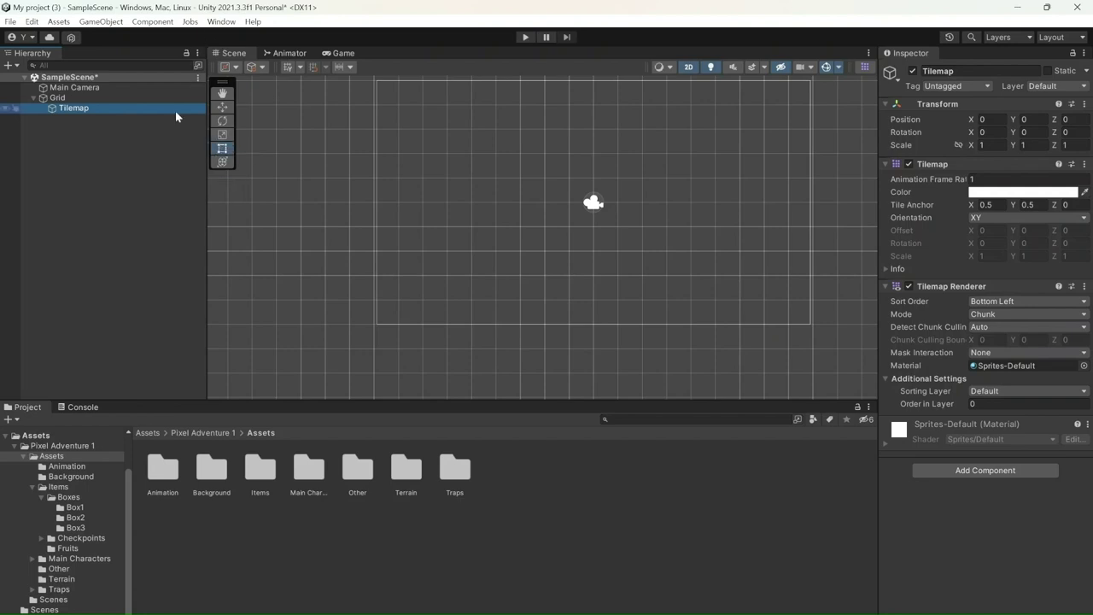
{"action": "left_click", "coordinate": [219, 22]}
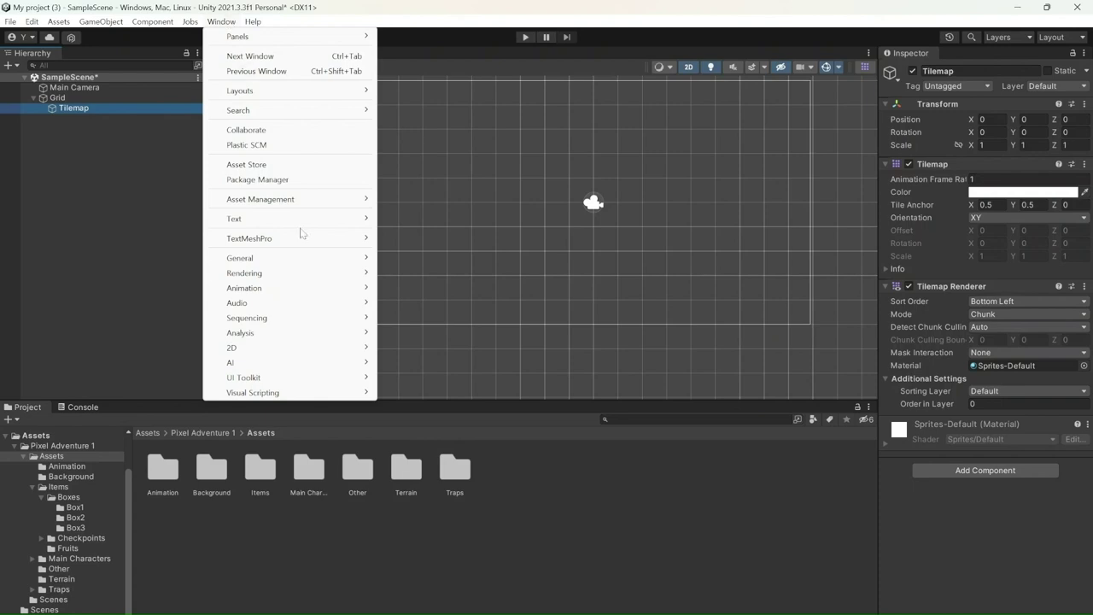
{"action": "mouse_move", "coordinate": [325, 356]}
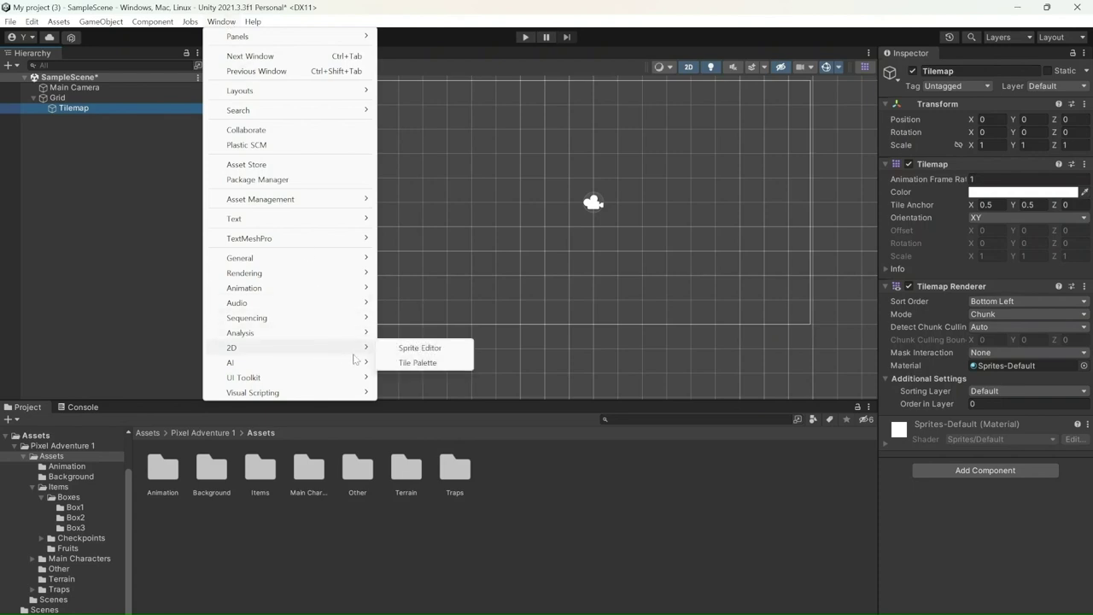
{"action": "left_click", "coordinate": [419, 363]}
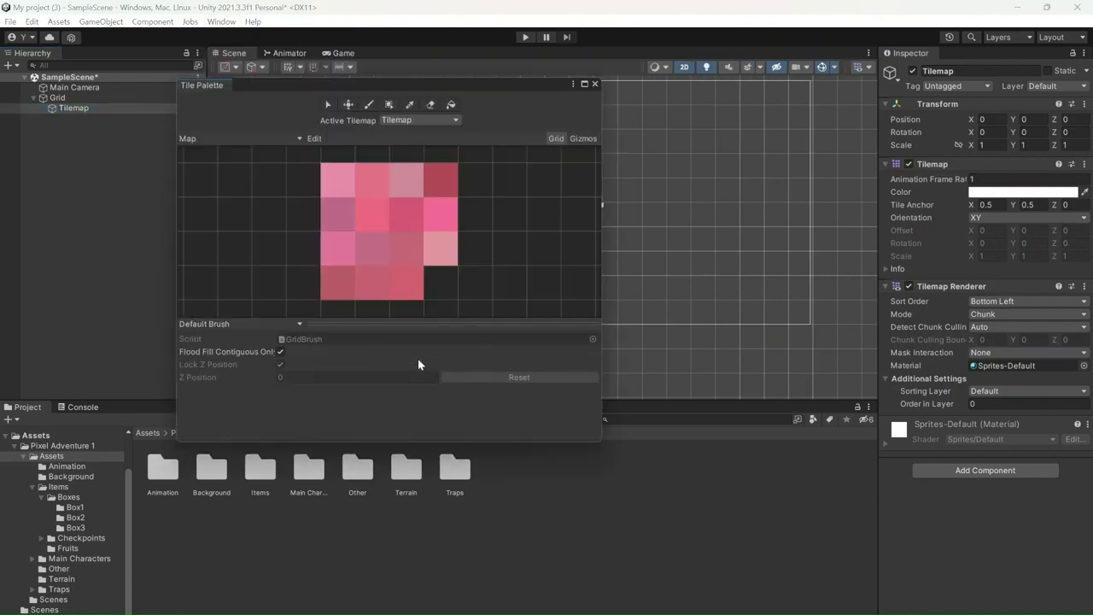
{"action": "scroll", "coordinate": [447, 241], "scroll_direction": "down", "scroll_amount": 1}
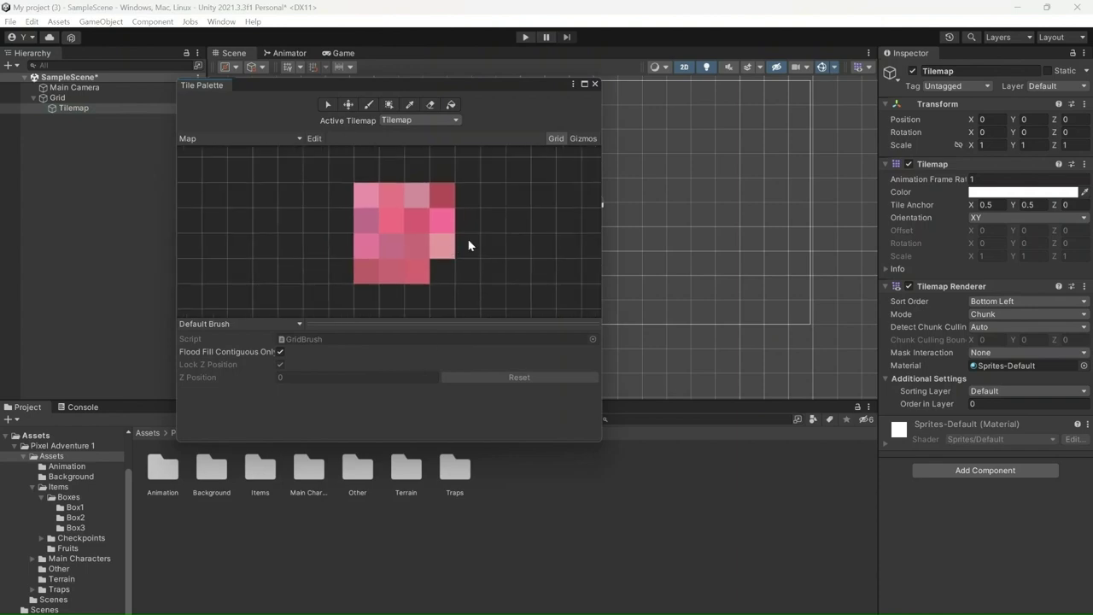
{"action": "left_click_drag", "start_coordinate": [424, 272], "coordinate": [362, 229]}
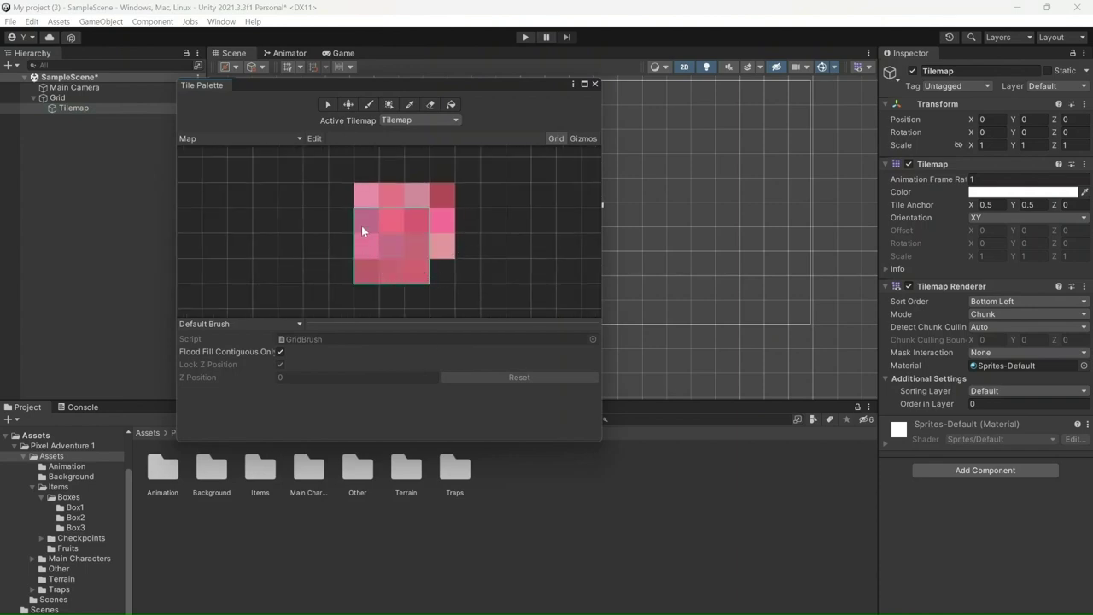
{"action": "left_click", "coordinate": [416, 196]}
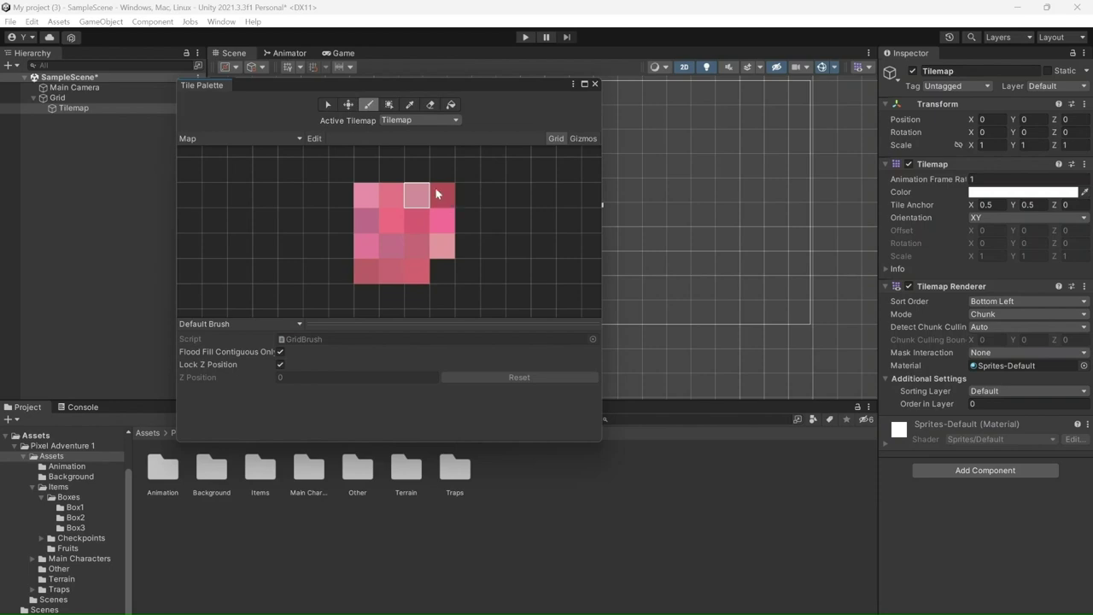
Create a new tile palette named tilemap with a Rectangle grid and Automatic cell size.
{"action": "left_click", "coordinate": [259, 139]}
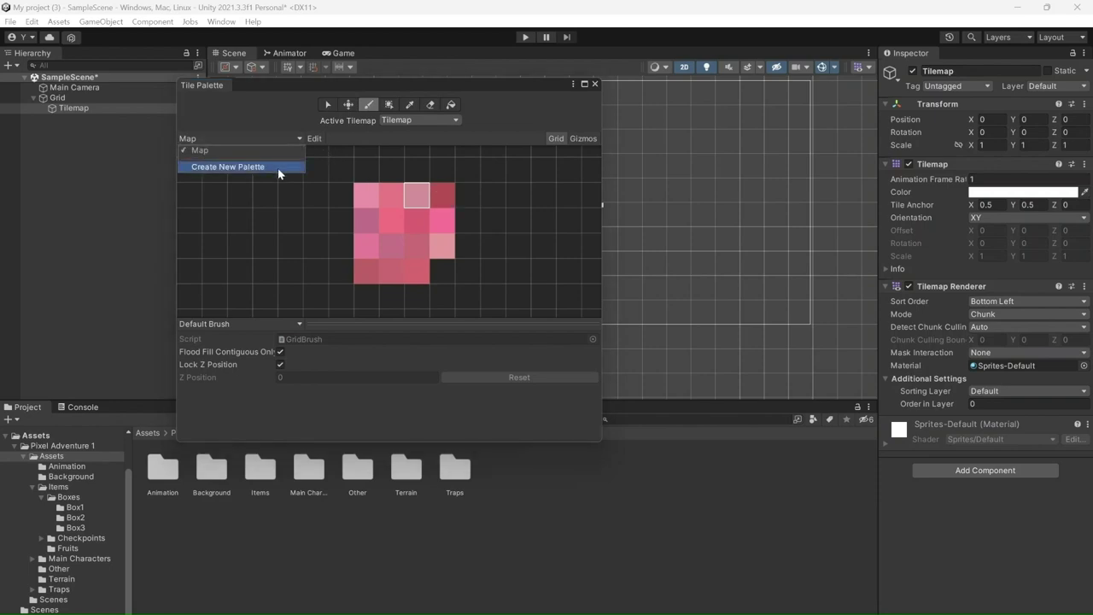
{"action": "left_click", "coordinate": [277, 168]}
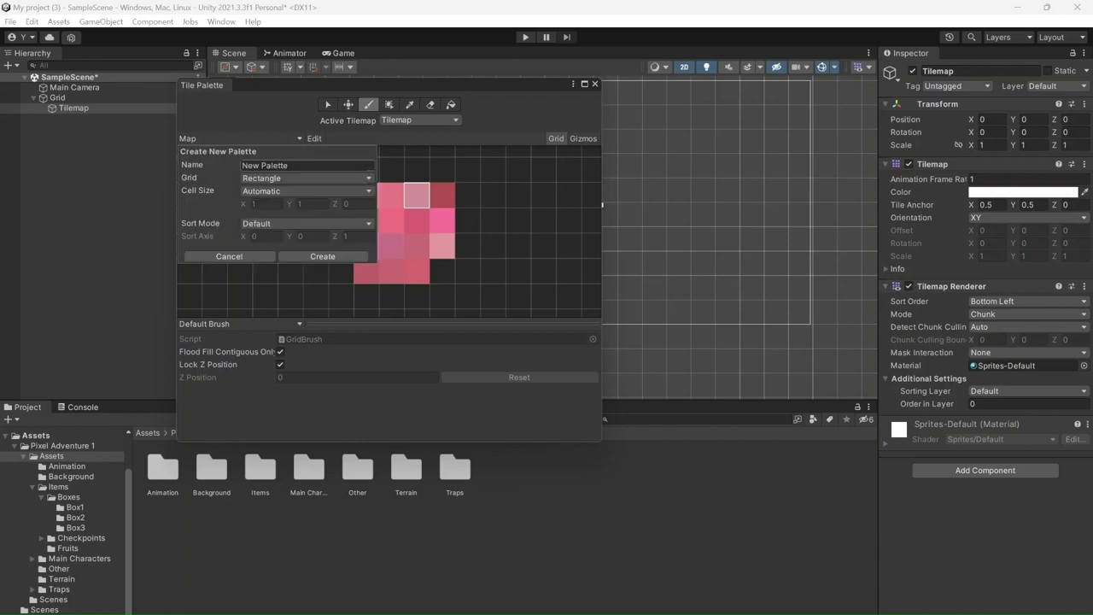
{"action": "left_click", "coordinate": [283, 165]}
{"action": "key", "text": "BackSpace"}
{"action": "key", "text": "BackSpace"}
{"action": "key", "text": "BackSpace"}
{"action": "key", "text": "BackSpace"}
{"action": "key", "text": "BackSpace"}
{"action": "key", "text": "BackSpace"}
{"action": "key", "text": "BackSpace"}
{"action": "key", "text": "BackSpace"}
{"action": "key", "text": "BackSpace"}
{"action": "key", "text": "BackSpace"}
{"action": "key", "text": "BackSpace"}
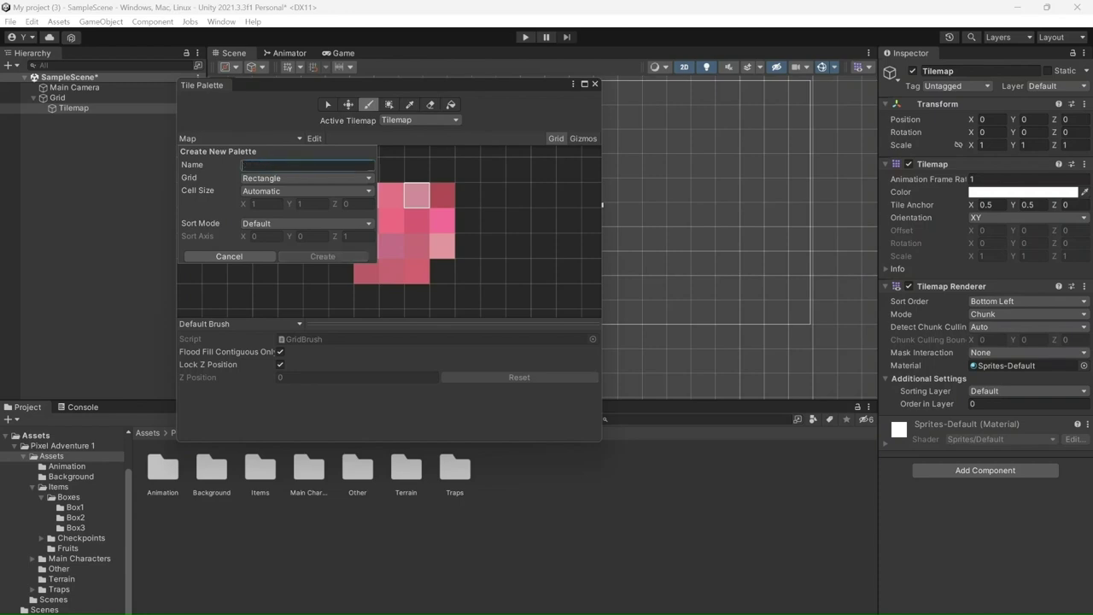
{"action": "type", "text": "tilemap"}
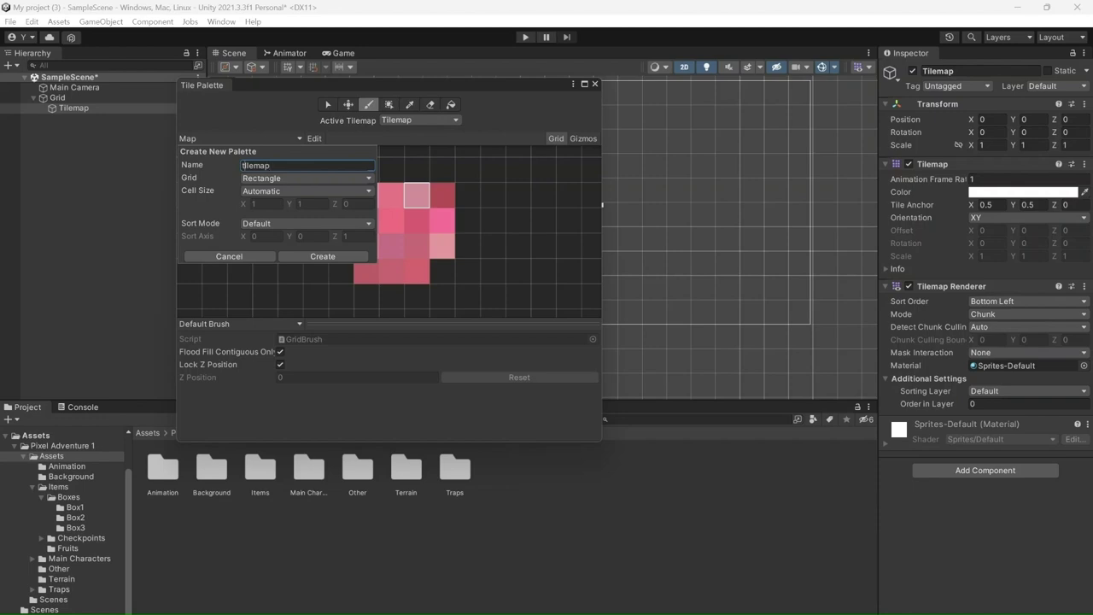
{"action": "key", "text": "Delete"}
{"action": "left_click", "coordinate": [315, 256]}
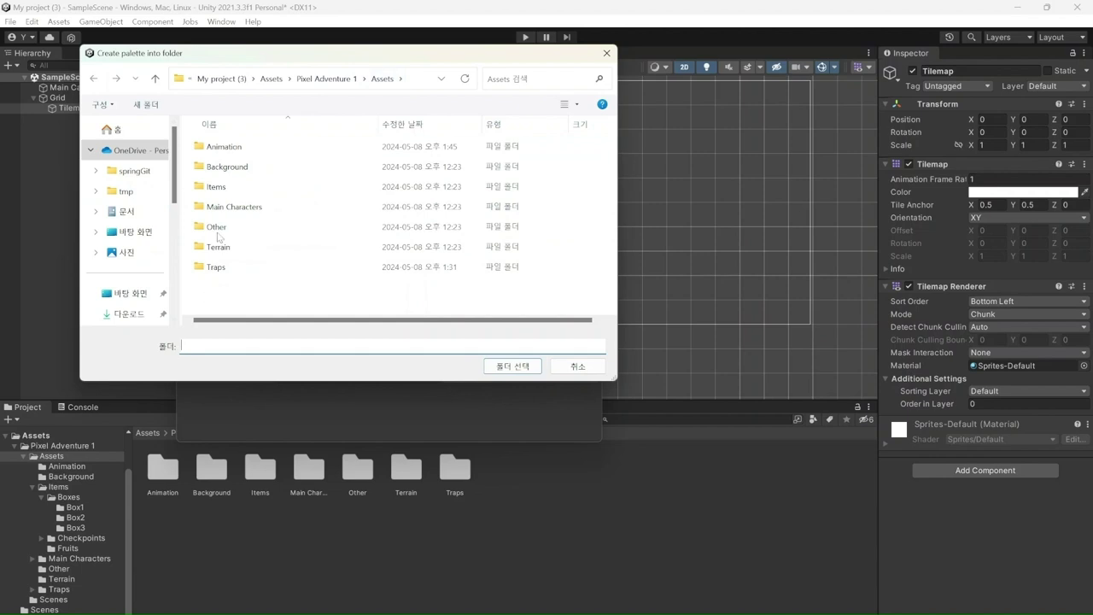
Make a new folder named Tilemap inside the Pixel Adventure 1 Assets folder and save the palette there.
{"action": "left_click", "coordinate": [145, 103]}
{"action": "type", "text": "Tilemap"}
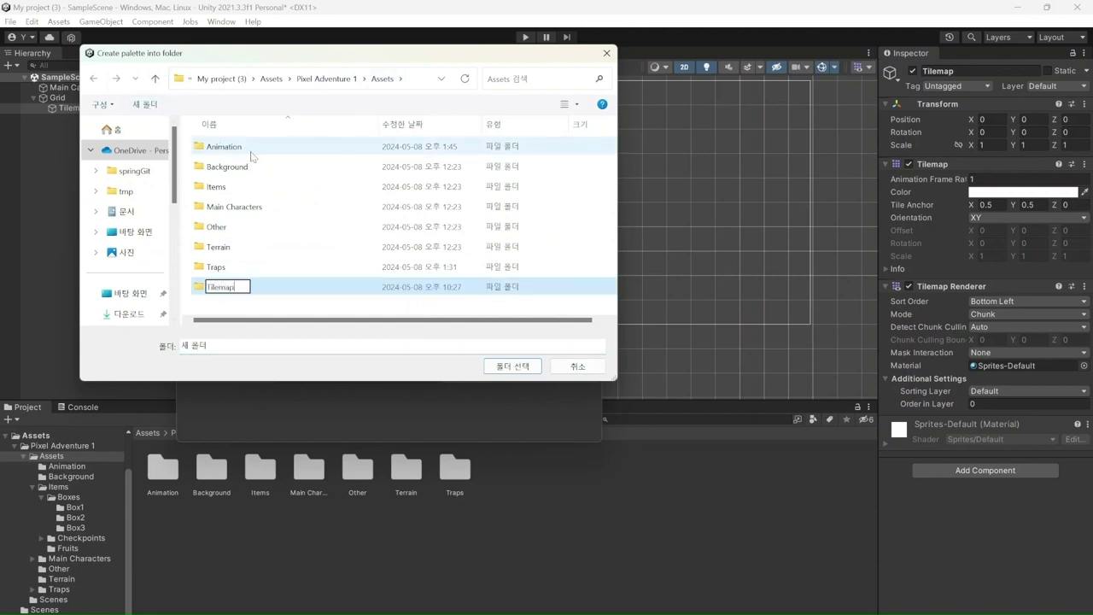
{"action": "key", "text": "Return"}
{"action": "double_click", "coordinate": [320, 287]}
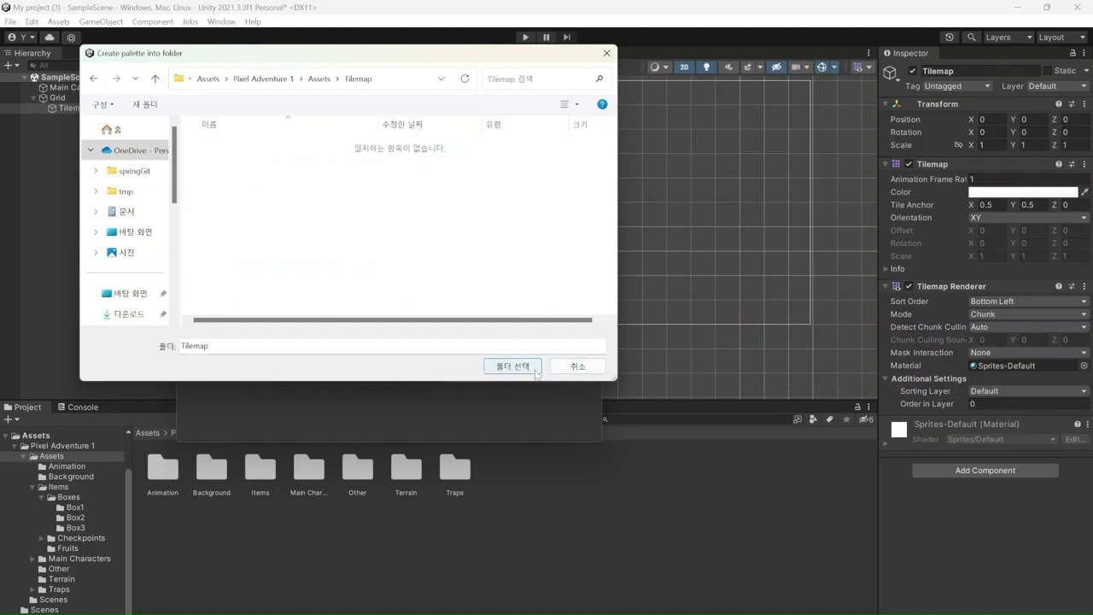
{"action": "left_click", "coordinate": [535, 373]}
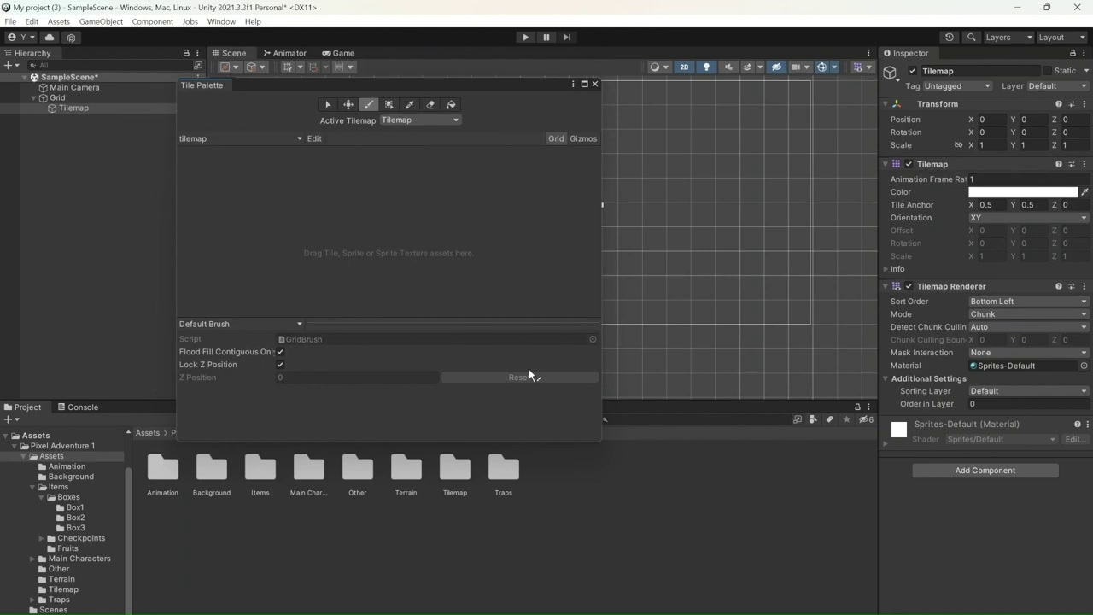
Open the Terrain folder in the project assets and move the Tile Palette window clear of its sprites.
{"action": "left_click_drag", "start_coordinate": [486, 89], "coordinate": [773, 112]}
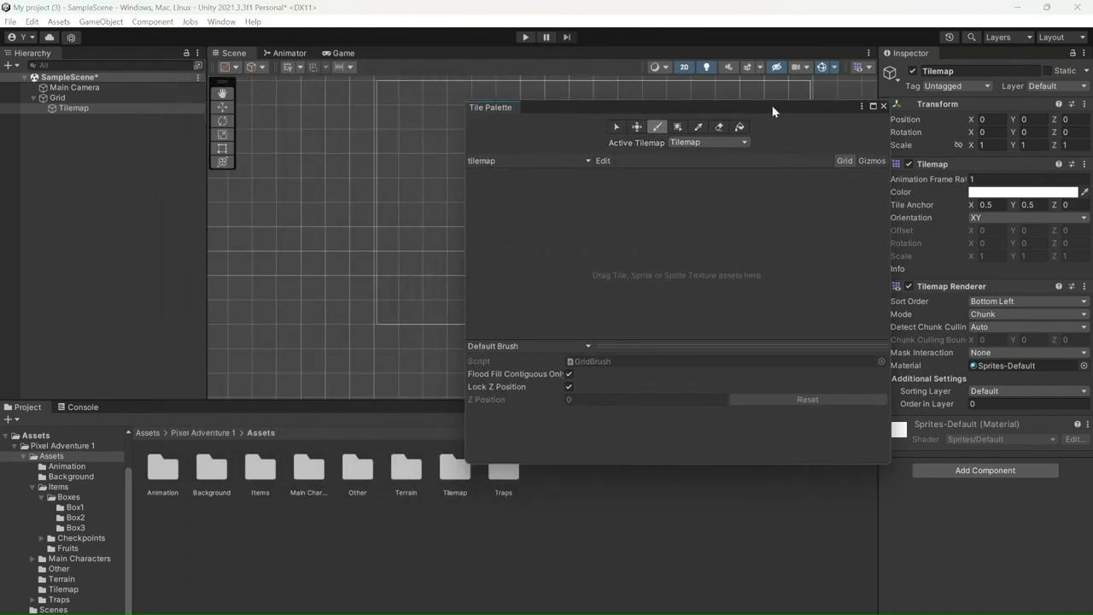
{"action": "left_click_drag", "start_coordinate": [773, 111], "coordinate": [822, 172]}
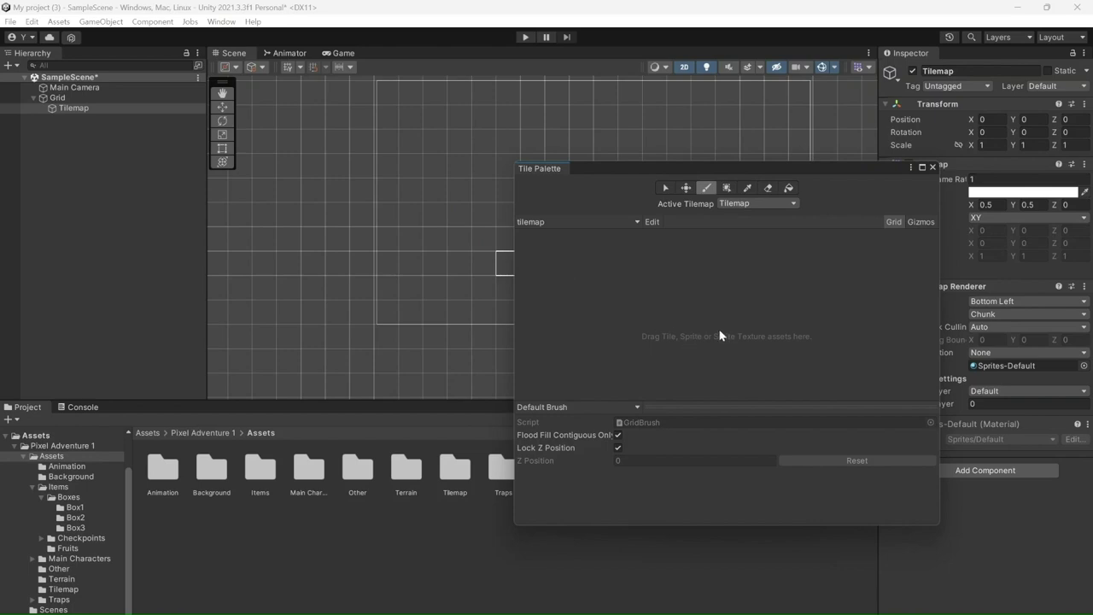
{"action": "scroll", "coordinate": [94, 547], "scroll_direction": "down", "scroll_amount": 1}
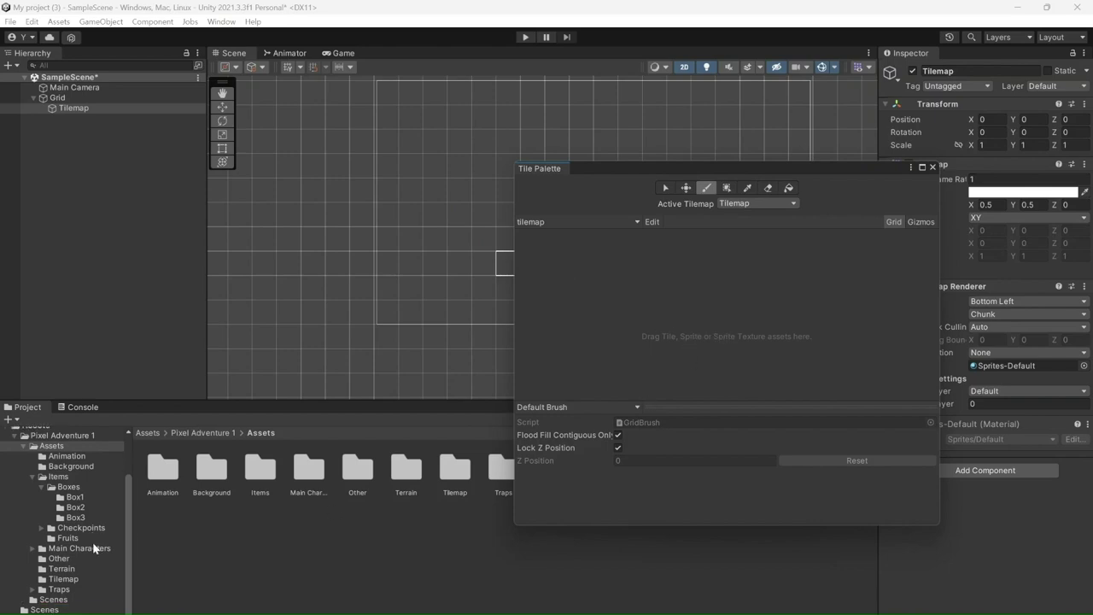
{"action": "left_click", "coordinate": [90, 569]}
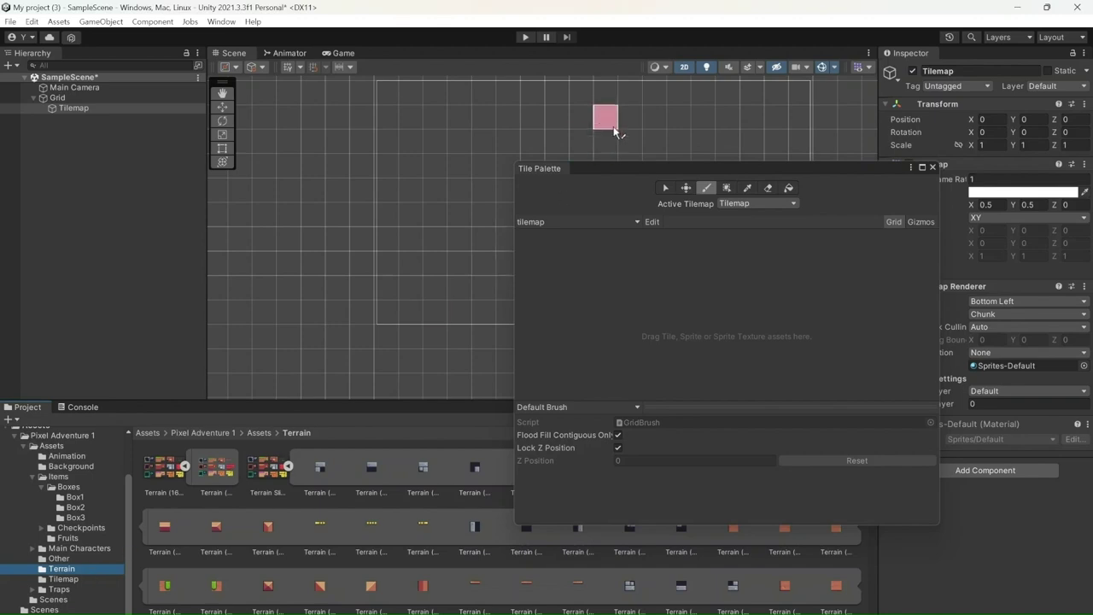
{"action": "left_click_drag", "start_coordinate": [608, 168], "coordinate": [111, 32]}
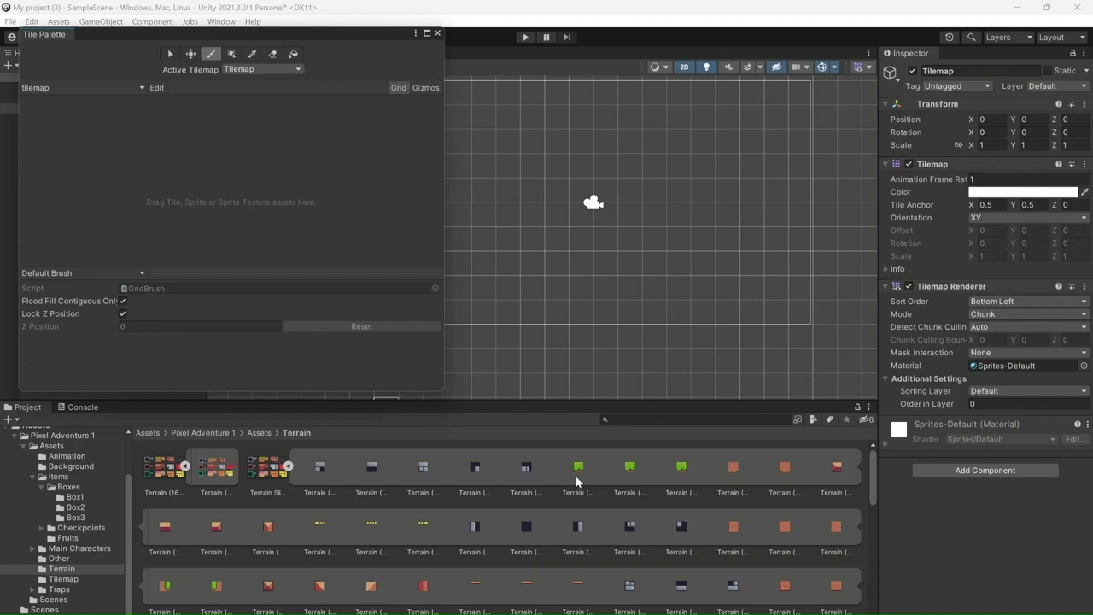
Add the 16 selected grass, dirt and related Terrain sprites to the tilemap palette, generating their tiles into the Tilemap folder.
{"action": "left_click_drag", "start_coordinate": [578, 479], "coordinate": [657, 554]}
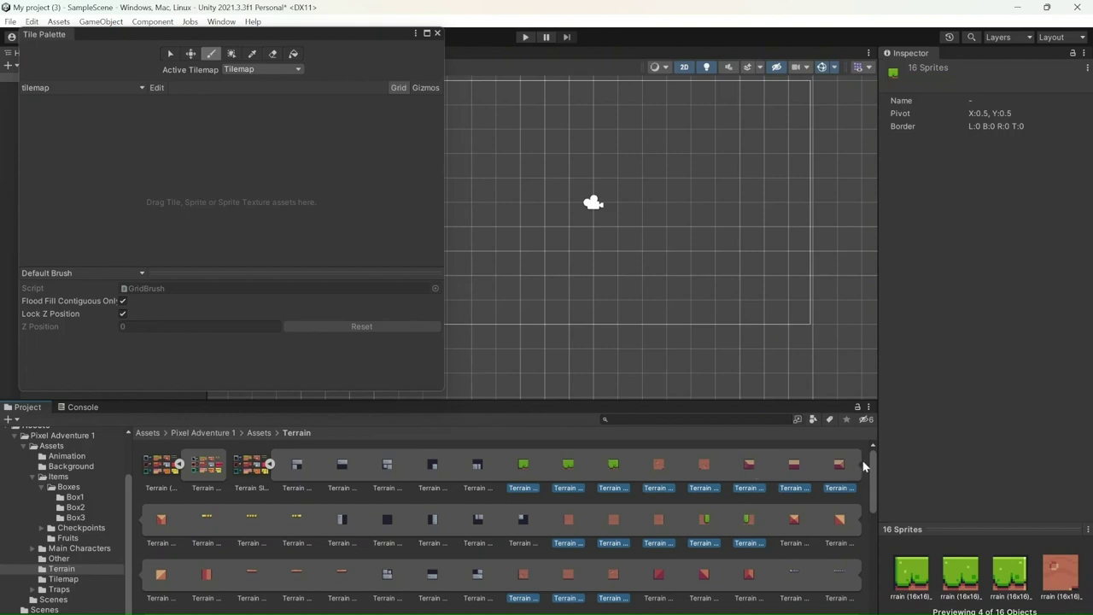
{"action": "left_click_drag", "start_coordinate": [750, 475], "coordinate": [272, 190]}
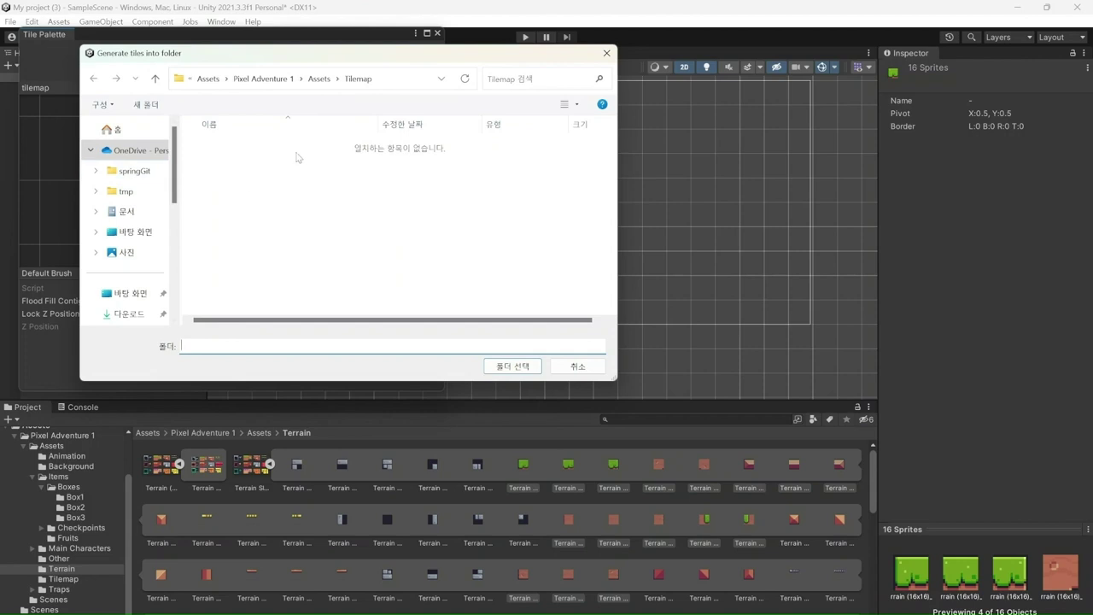
{"action": "left_click", "coordinate": [499, 367]}
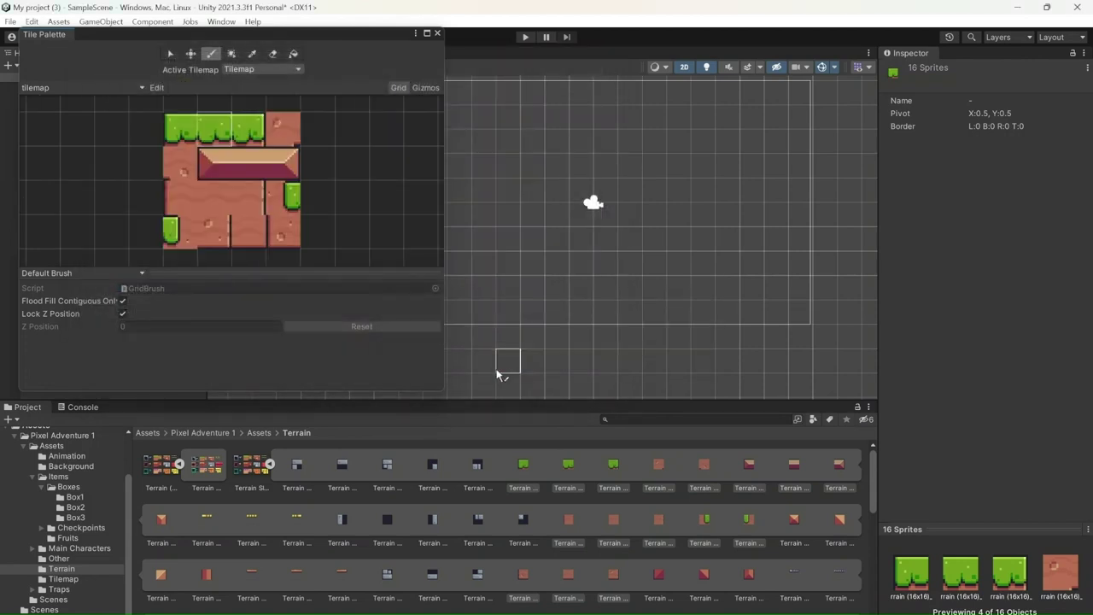
Reposition the Tile Palette window so that most of the camera frame in the scene is uncovered for painting.
{"action": "scroll", "coordinate": [354, 192], "scroll_direction": "down", "scroll_amount": 2}
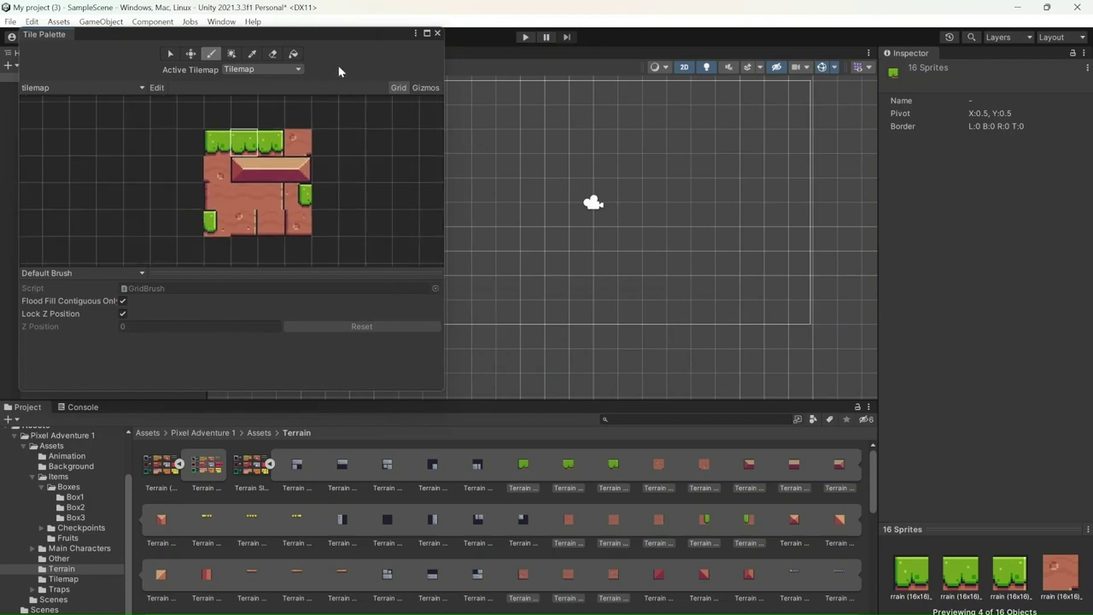
{"action": "left_click_drag", "start_coordinate": [341, 34], "coordinate": [846, 302]}
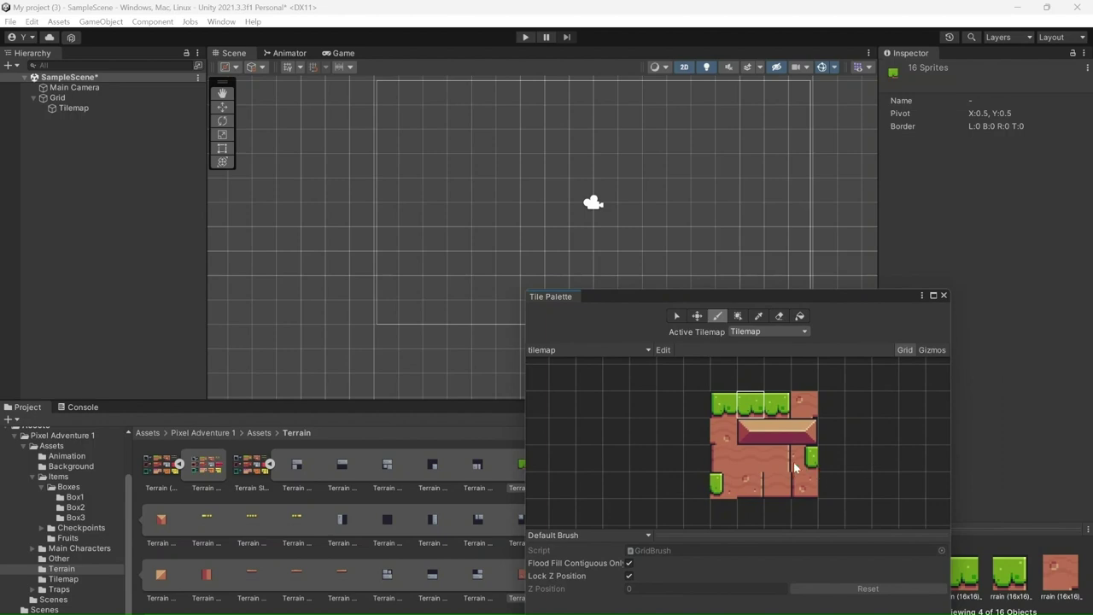
{"action": "left_click_drag", "start_coordinate": [752, 296], "coordinate": [652, 323]}
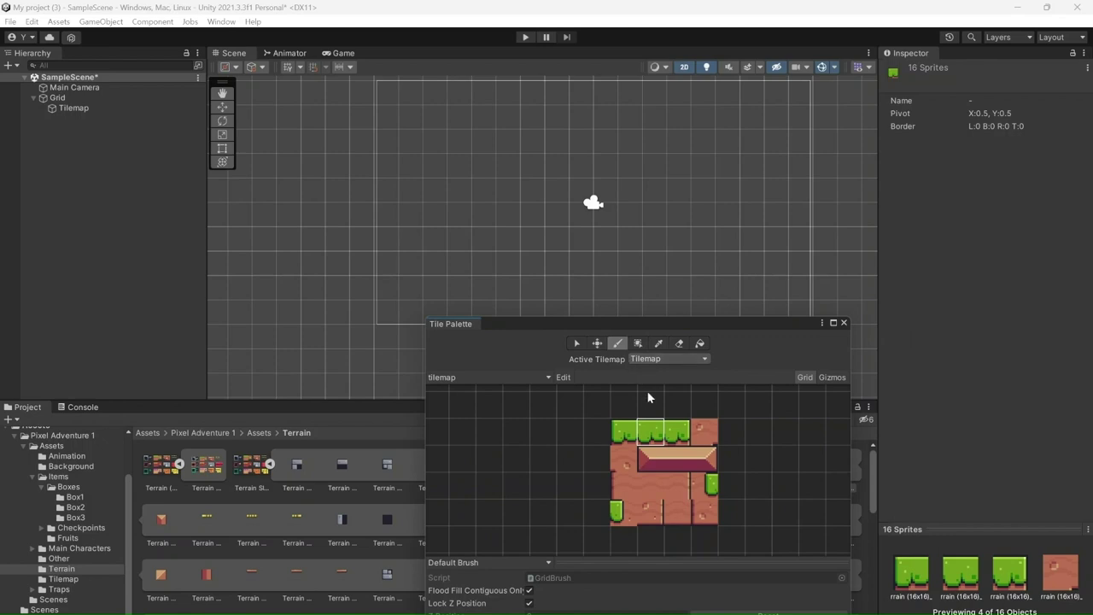
Inspect individual grass, beam and dirt tiles in the palette with the Select tool.
{"action": "left_click", "coordinate": [577, 344]}
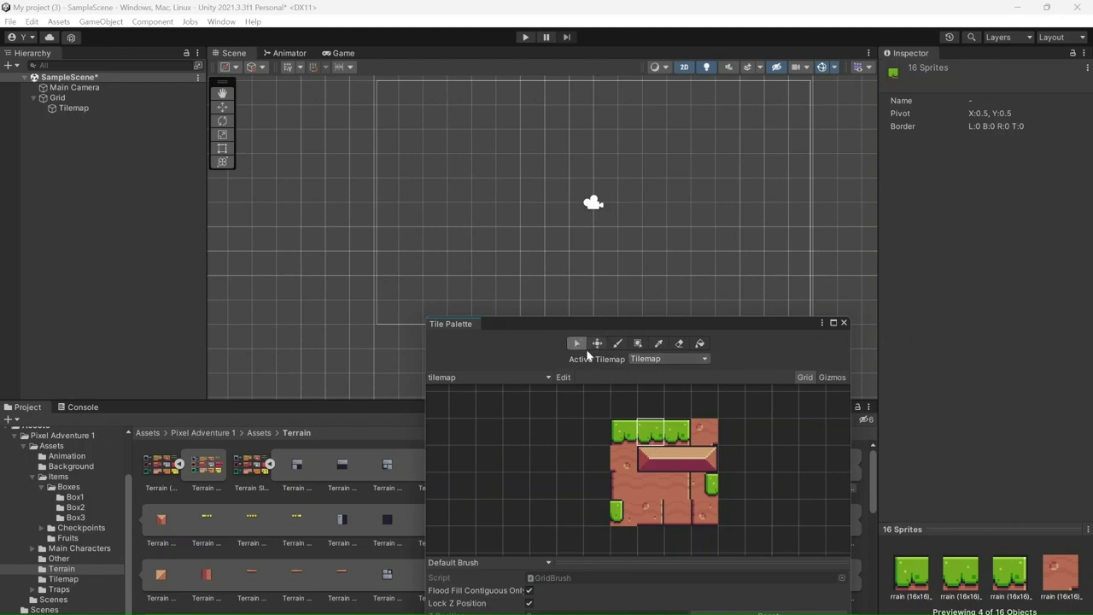
{"action": "left_click", "coordinate": [629, 440]}
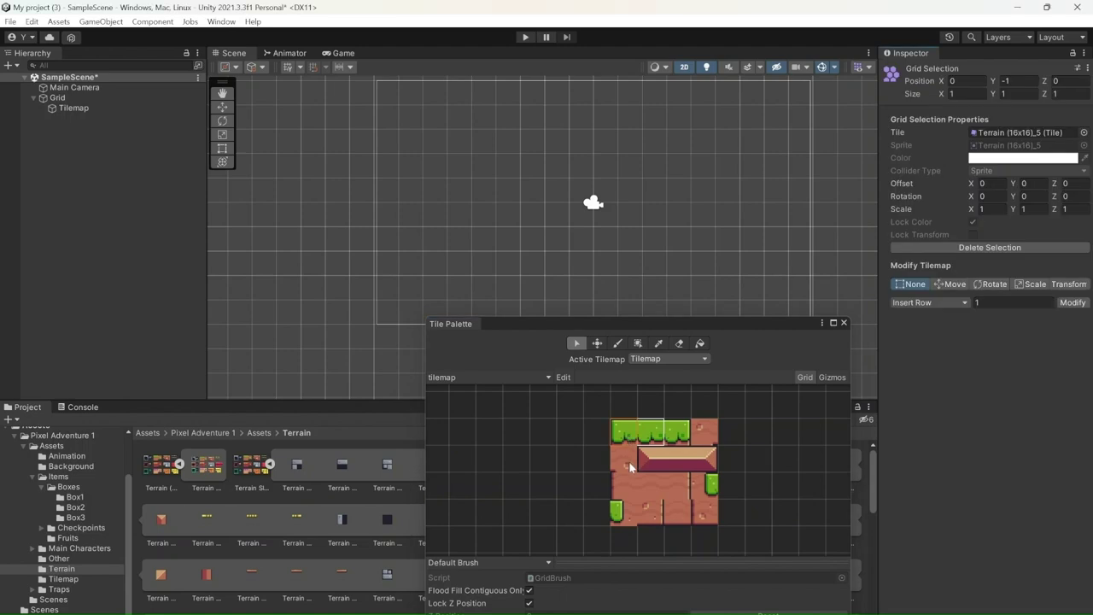
{"action": "left_click", "coordinate": [655, 466]}
{"action": "left_click", "coordinate": [677, 459]}
{"action": "left_click", "coordinate": [705, 463]}
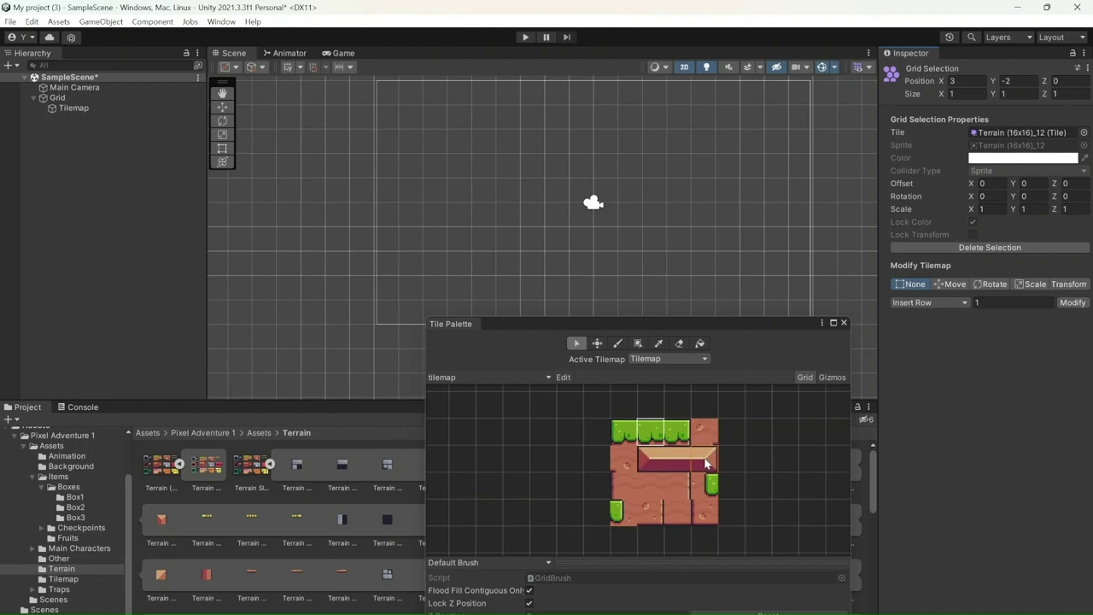
{"action": "left_click", "coordinate": [656, 483]}
Paint a nine-tile grass strip in the lower part of the camera frame, starting with the left grass corner tile and continuing with the middle tile.
{"action": "left_click", "coordinate": [619, 344]}
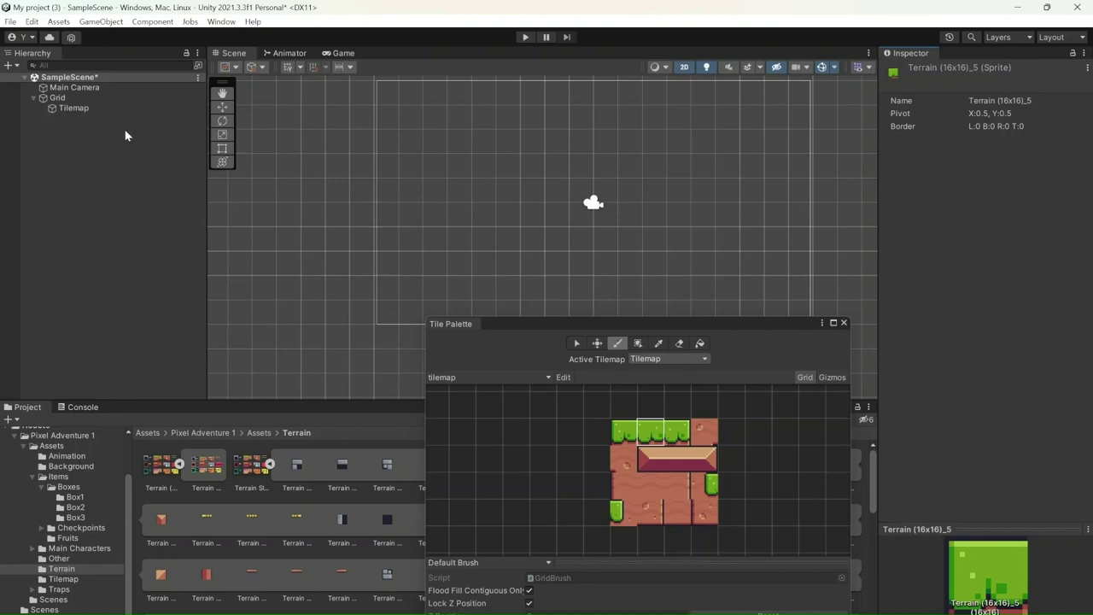
{"action": "left_click", "coordinate": [628, 430]}
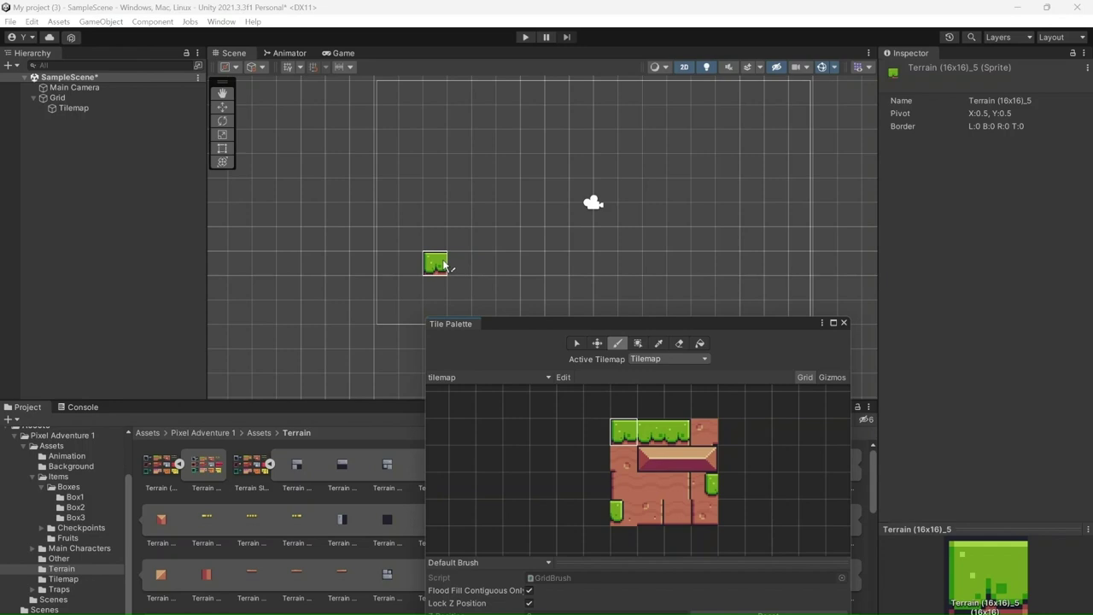
{"action": "left_click", "coordinate": [444, 266]}
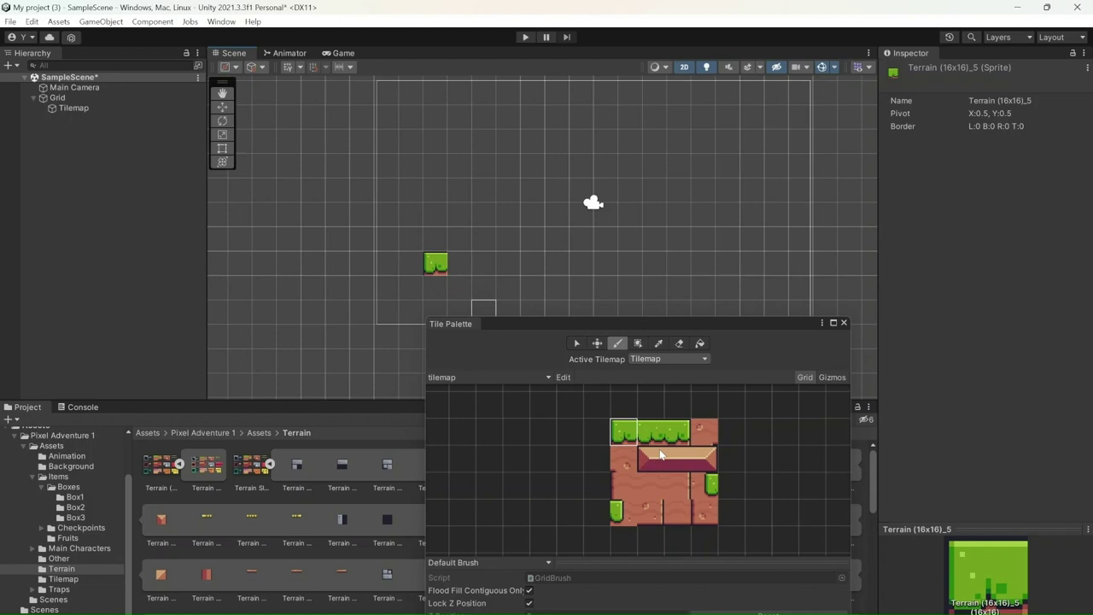
{"action": "left_click", "coordinate": [657, 439]}
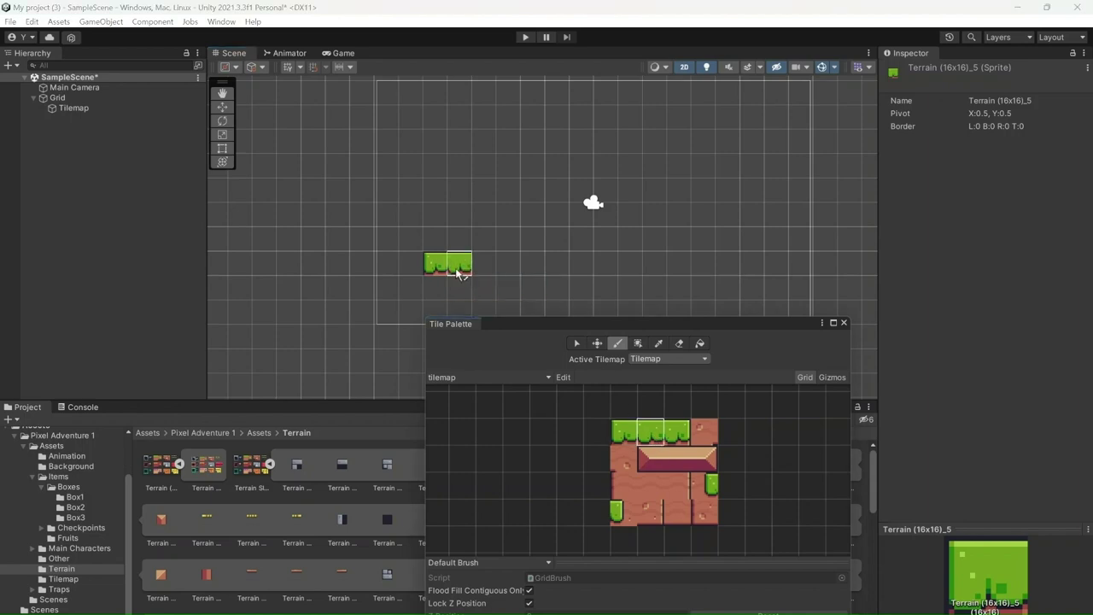
{"action": "left_click", "coordinate": [459, 272]}
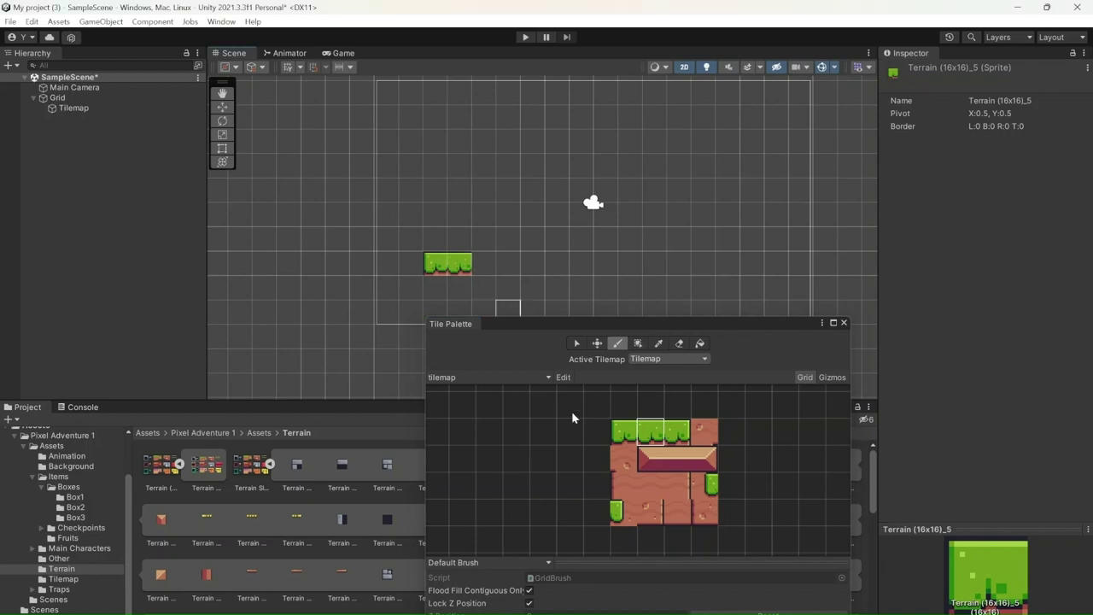
{"action": "left_click_drag", "start_coordinate": [486, 271], "coordinate": [636, 263]}
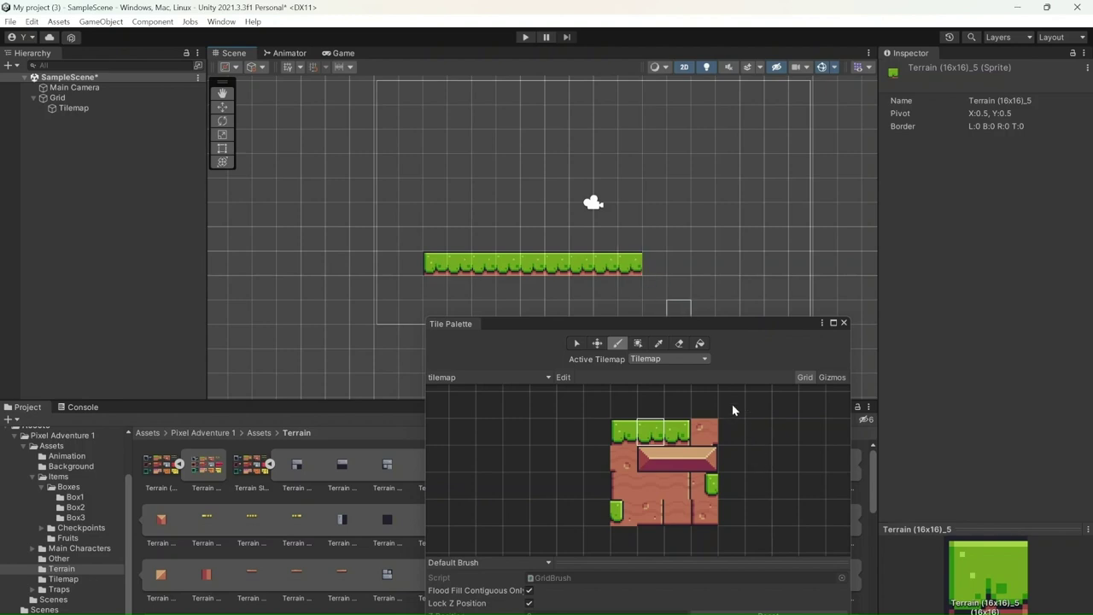
Erase the four rightmost tiles of the grass strip.
{"action": "left_click", "coordinate": [683, 345]}
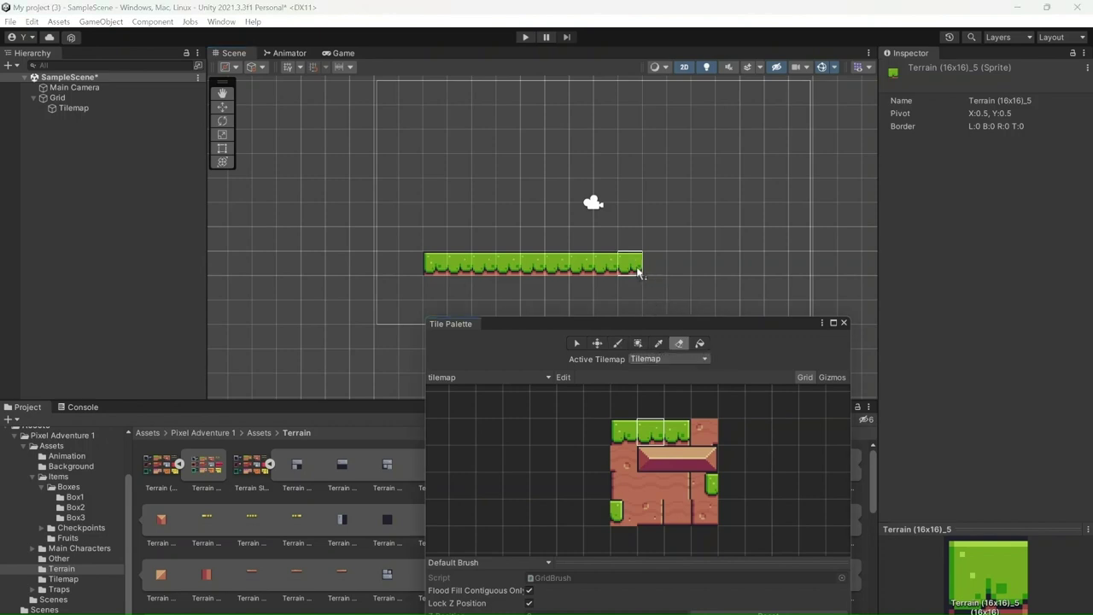
{"action": "left_click_drag", "start_coordinate": [637, 272], "coordinate": [559, 272]}
{"action": "left_click", "coordinate": [559, 272]}
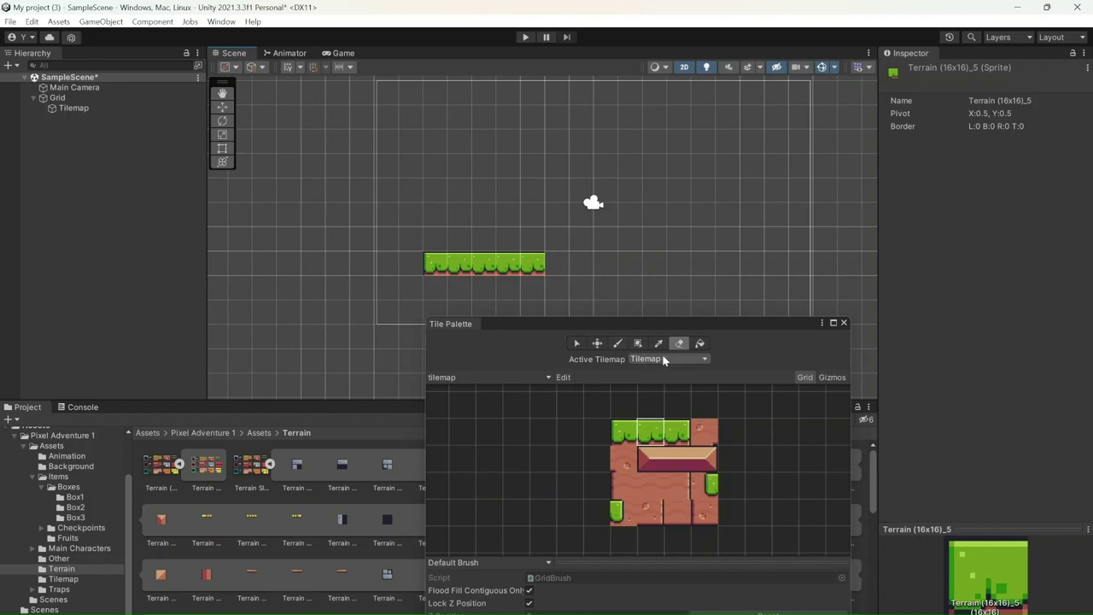
Move the Tile Palette below the camera frame and extend the grass strip to nine tiles, ending with the right grass corner tile.
{"action": "left_click_drag", "start_coordinate": [696, 331], "coordinate": [615, 351]}
{"action": "left_click", "coordinate": [536, 363]}
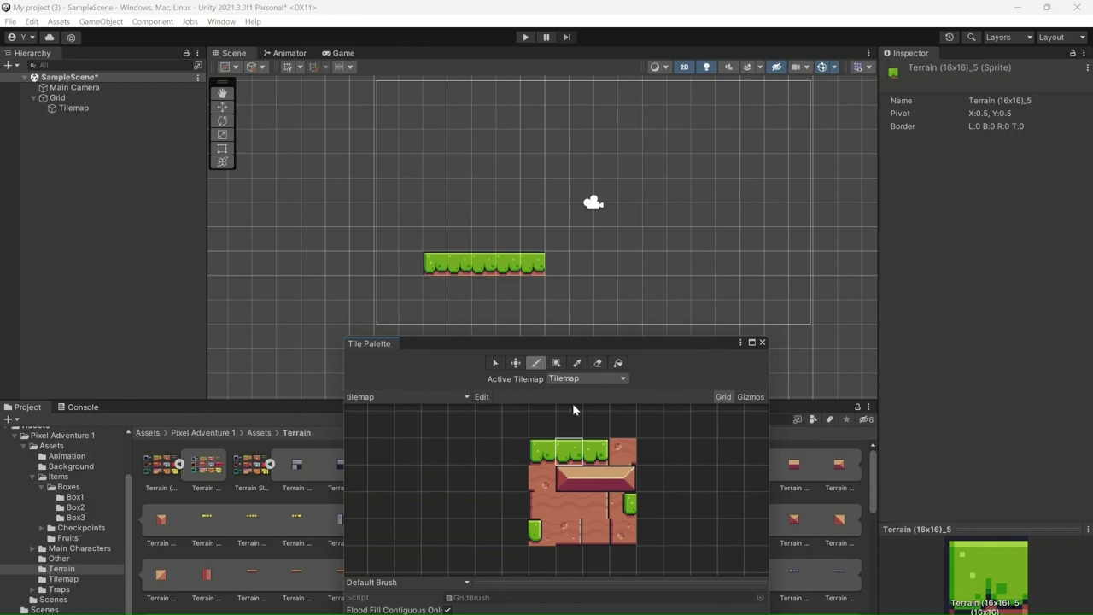
{"action": "left_click", "coordinate": [630, 288]}
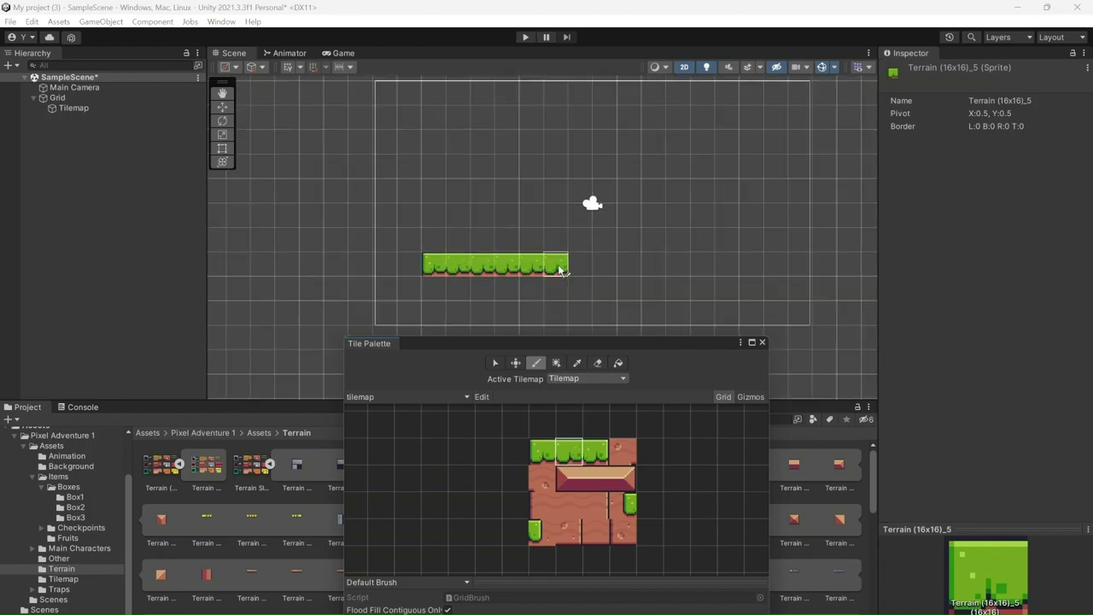
{"action": "left_click_drag", "start_coordinate": [569, 268], "coordinate": [603, 268]}
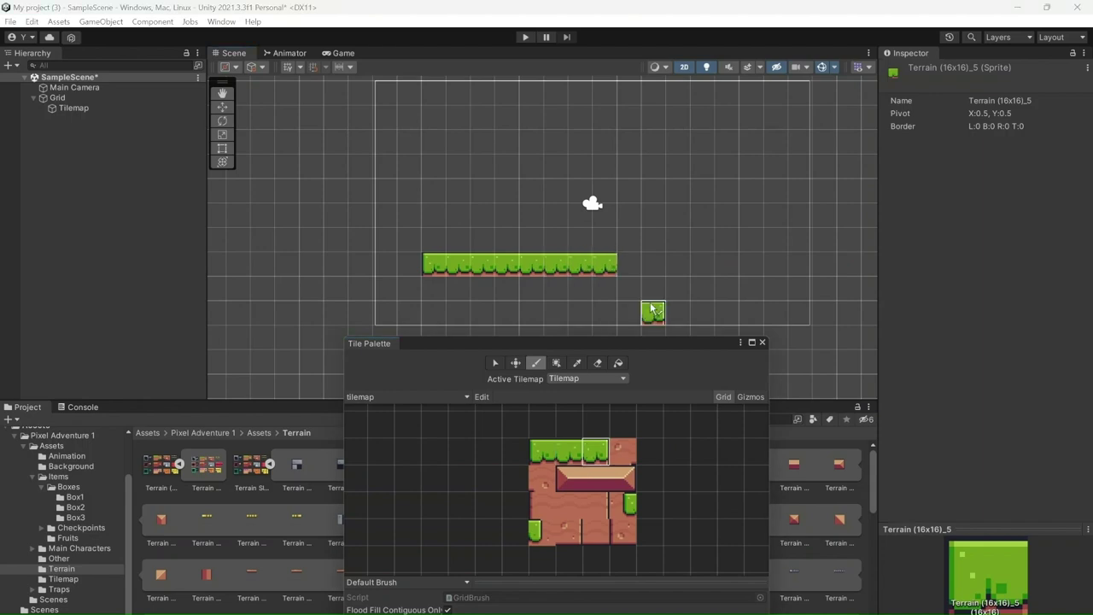
{"action": "left_click", "coordinate": [628, 264]}
Paint two rows of dirt tiles under the grass strip, leaving the last column empty.
{"action": "left_click", "coordinate": [569, 505]}
{"action": "left_click", "coordinate": [458, 288]}
{"action": "mouse_move", "coordinate": [481, 290]}
{"action": "left_mouse_down"}
{"action": "mouse_move", "coordinate": [453, 314]}
{"action": "mouse_move", "coordinate": [433, 303]}
{"action": "left_mouse_up"}
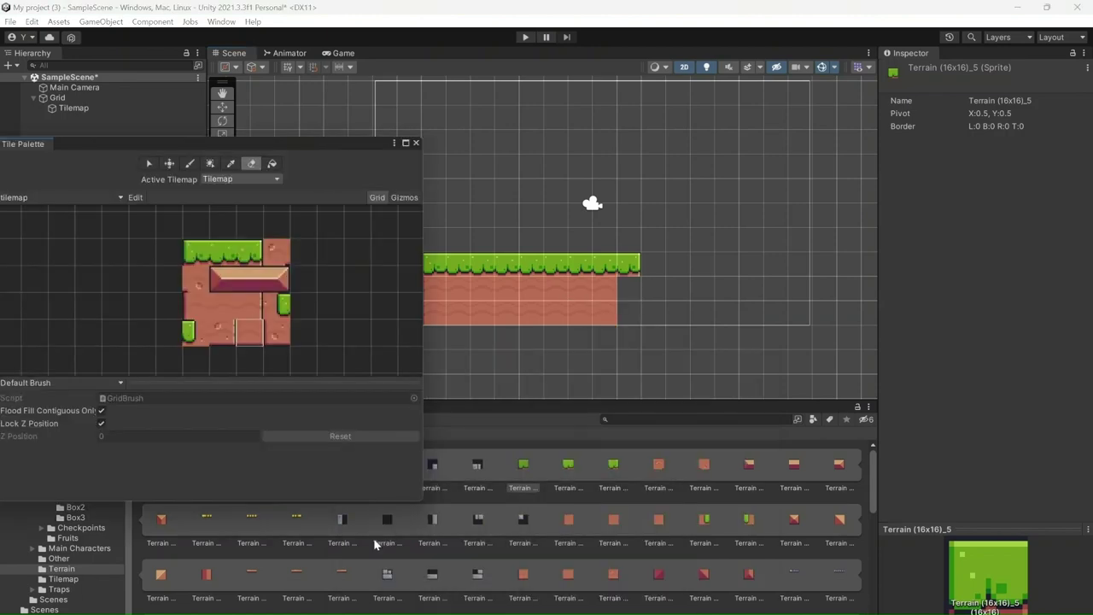
Add the Terrain (16x16)_24 sprite to the palette, saving its tile in the Tilemap folder, and fill the dirt column under the last grass tile.
{"action": "left_click_drag", "start_coordinate": [605, 546], "coordinate": [257, 333]}
{"action": "key", "text": "Return"}
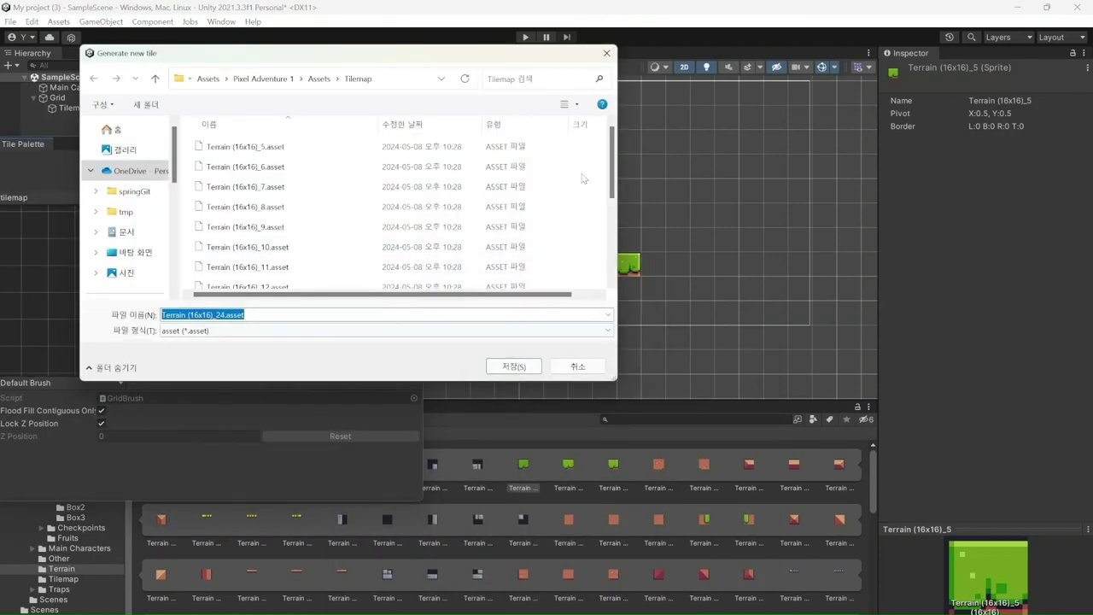
{"action": "key", "text": "Return"}
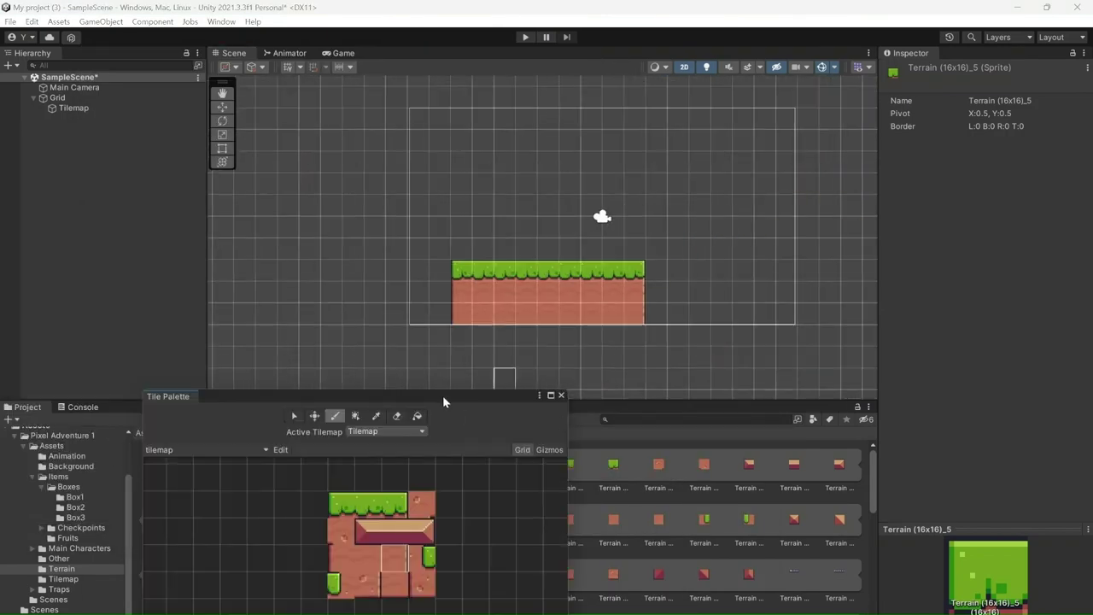
{"action": "left_click_drag", "start_coordinate": [634, 315], "coordinate": [618, 285]}
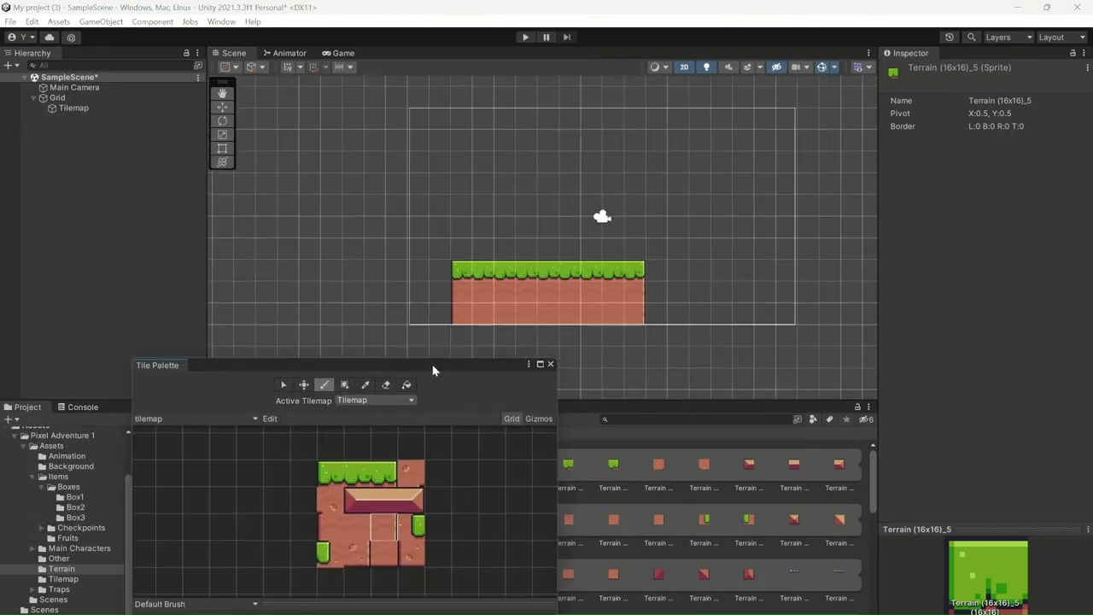
Stamp the three-tile beam as a floating platform and paint a three-tile grass top higher up to its right.
{"action": "left_click_drag", "start_coordinate": [419, 499], "coordinate": [350, 500]}
{"action": "left_click", "coordinate": [677, 227]}
{"action": "left_click_drag", "start_coordinate": [723, 205], "coordinate": [765, 205]}
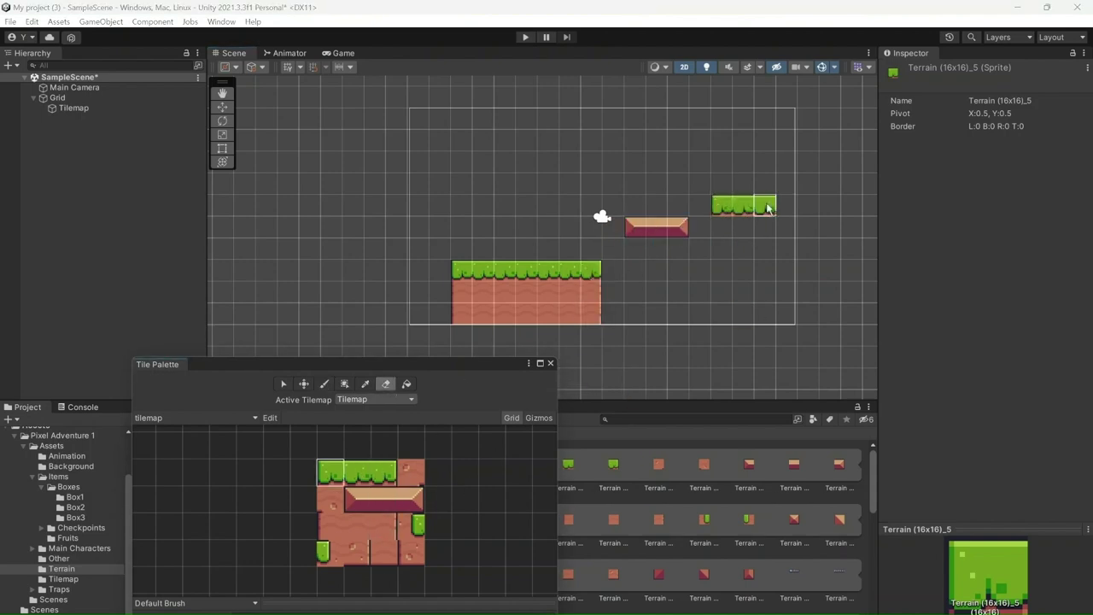
Fill the column under the three-tile grass top with dirt tiles down to the camera frame's lower edge and close the Tile Palette.
{"action": "left_click", "coordinate": [384, 525]}
{"action": "mouse_move", "coordinate": [743, 315]}
{"action": "left_mouse_down"}
{"action": "mouse_move", "coordinate": [743, 226]}
{"action": "mouse_move", "coordinate": [722, 225]}
{"action": "mouse_move", "coordinate": [763, 310]}
{"action": "left_mouse_up"}
{"action": "left_click", "coordinate": [330, 527]}
{"action": "left_click", "coordinate": [383, 525]}
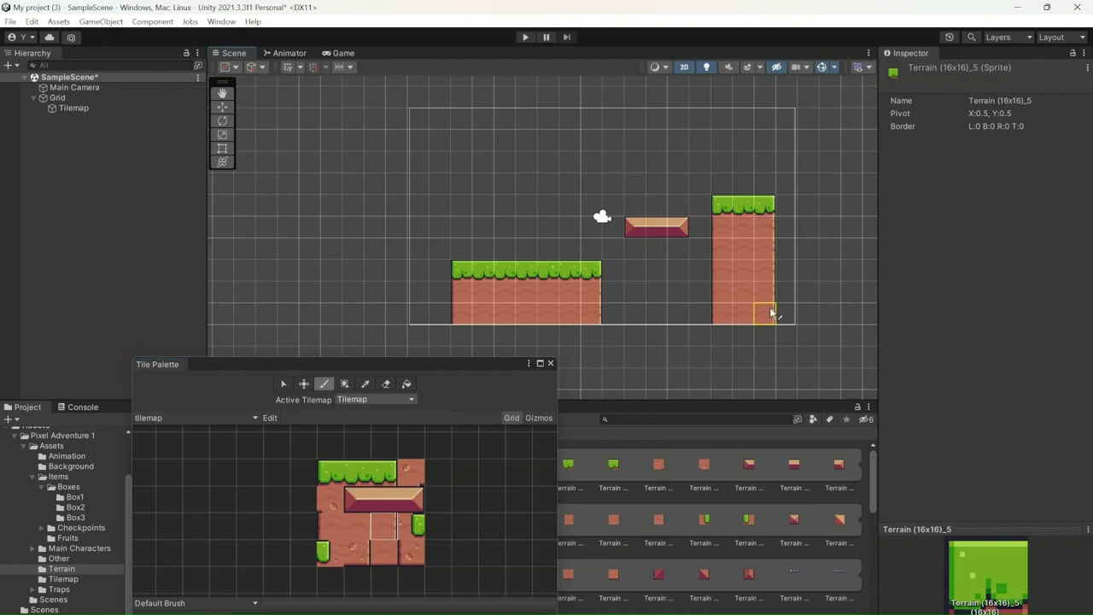
{"action": "left_click", "coordinate": [550, 363]}
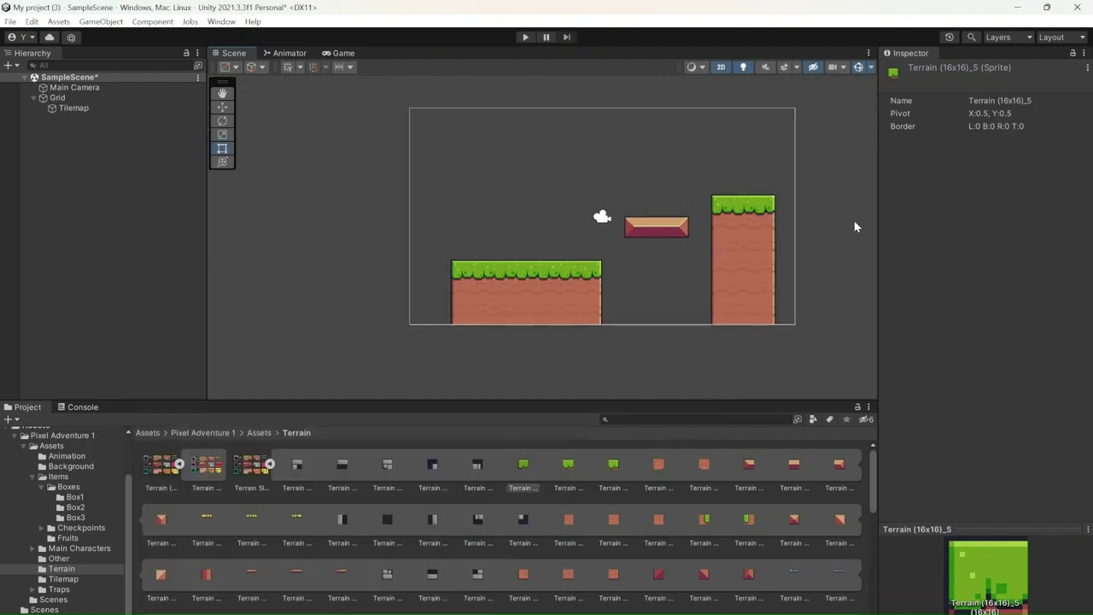
{"action": "scroll", "coordinate": [849, 216], "scroll_direction": "down", "scroll_amount": 1}
{"action": "scroll", "coordinate": [846, 201], "scroll_direction": "up", "scroll_amount": 2}
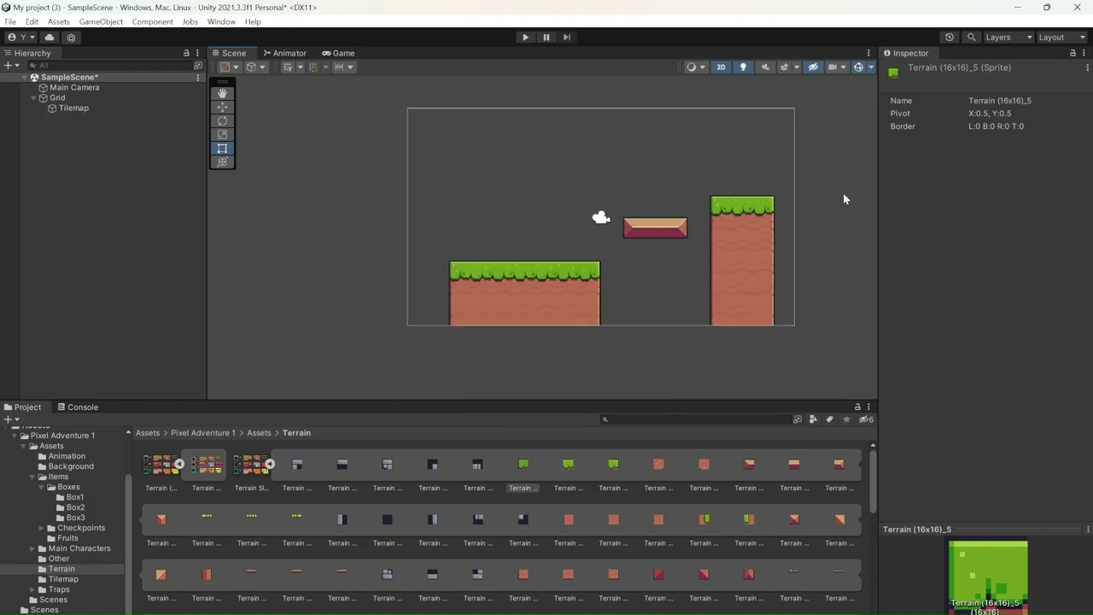
Add a Tilemap Collider 2D component to the Tilemap object and inspect the collider outlines around the painted tiles.
{"action": "left_click", "coordinate": [165, 111]}
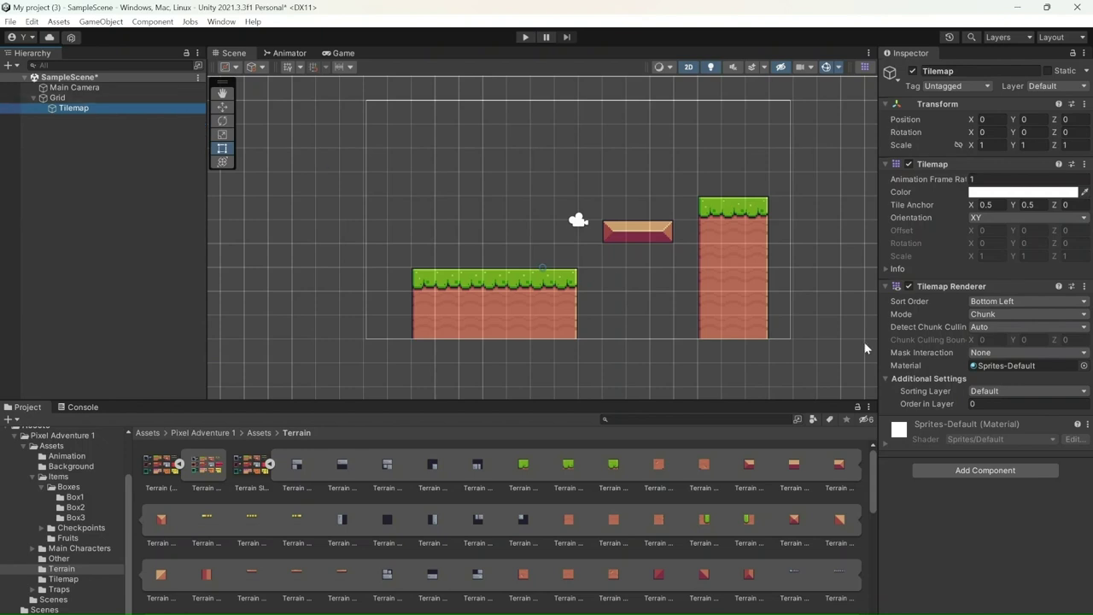
{"action": "left_click", "coordinate": [1008, 475]}
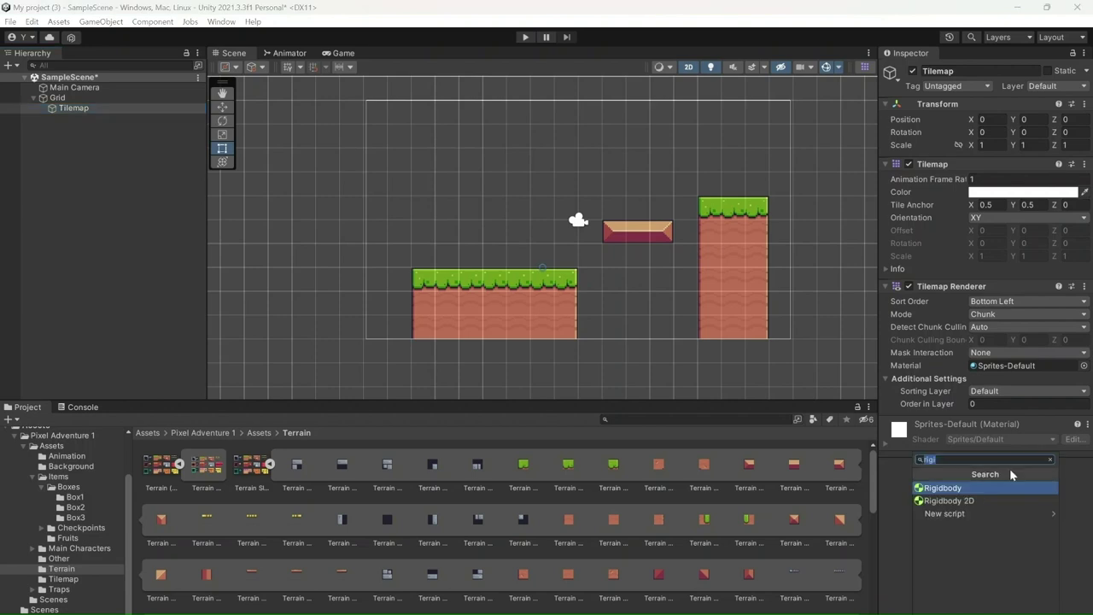
{"action": "key", "text": "BackSpace"}
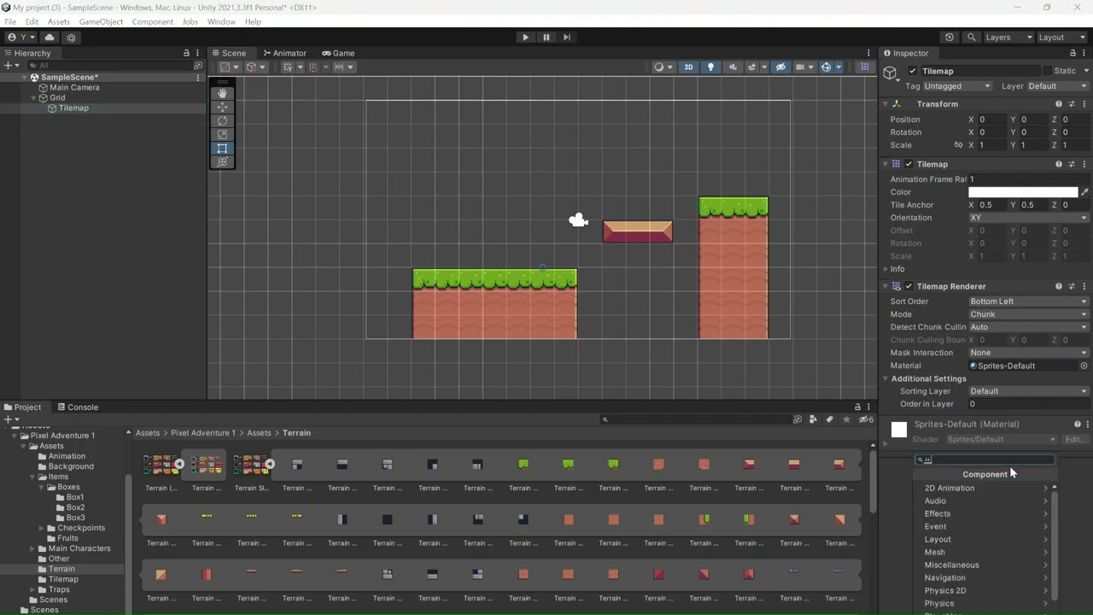
{"action": "type", "text": "Tile"}
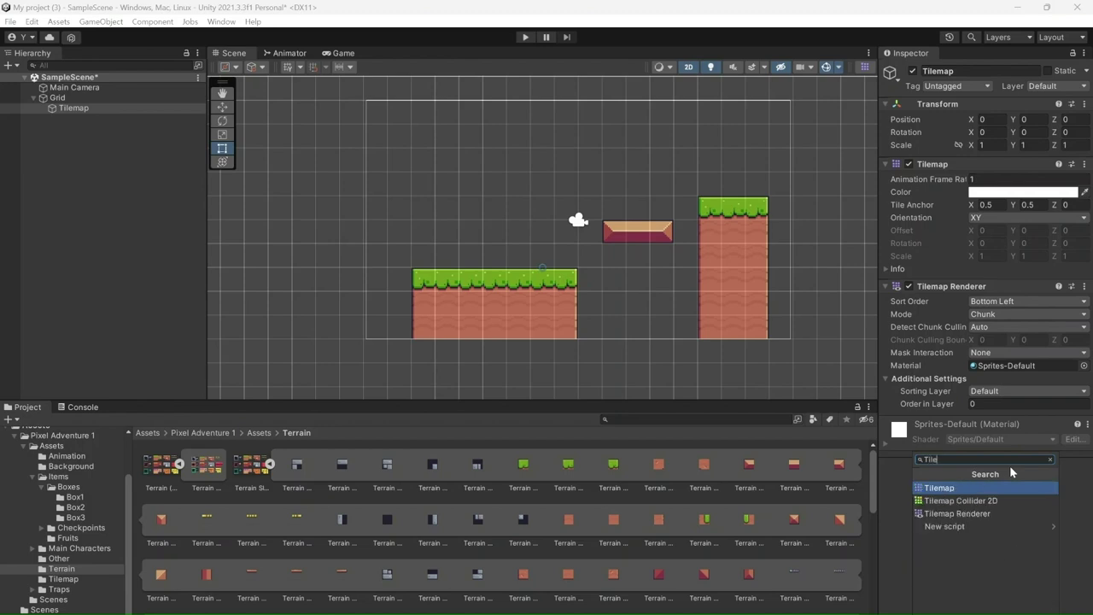
{"action": "left_click", "coordinate": [902, 511]}
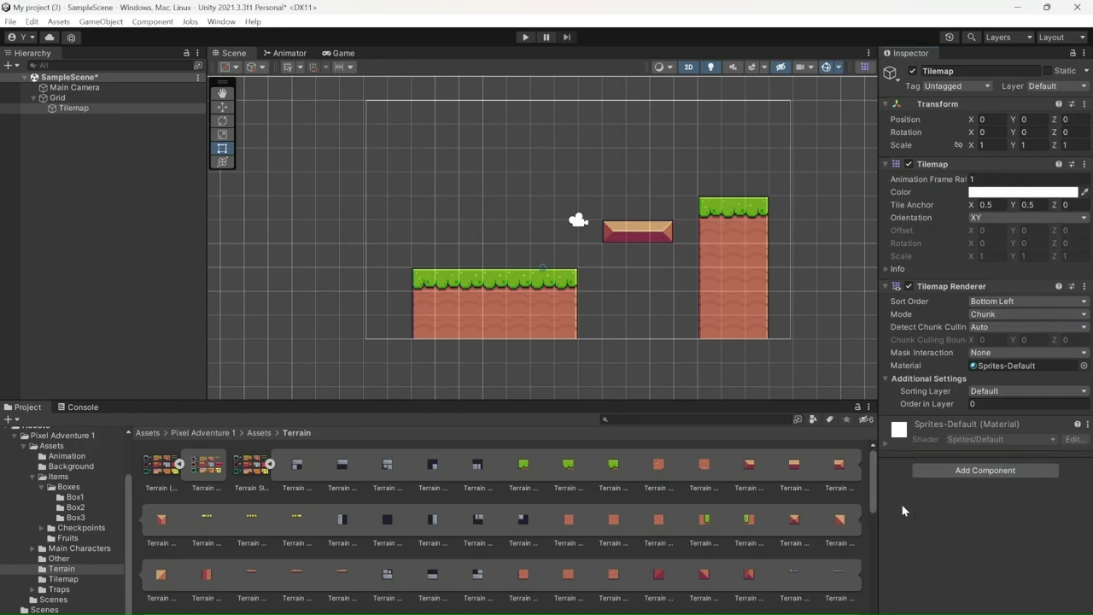
{"action": "left_click", "coordinate": [980, 475]}
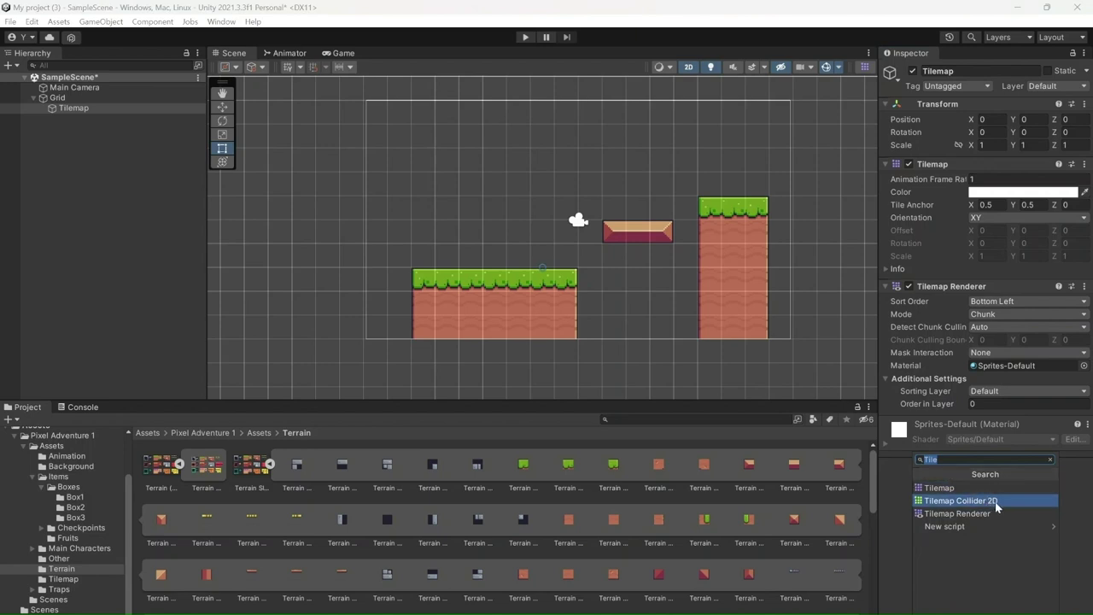
{"action": "left_click", "coordinate": [995, 509]}
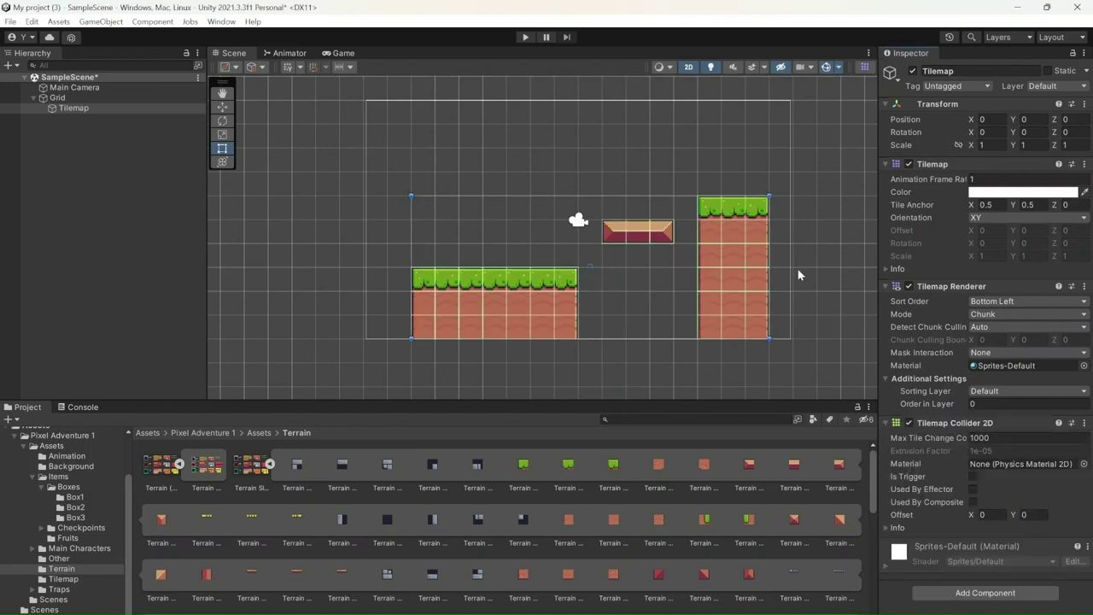
{"action": "scroll", "coordinate": [814, 254], "scroll_direction": "up", "scroll_amount": 3}
{"action": "scroll", "coordinate": [414, 285], "scroll_direction": "up", "scroll_amount": 1}
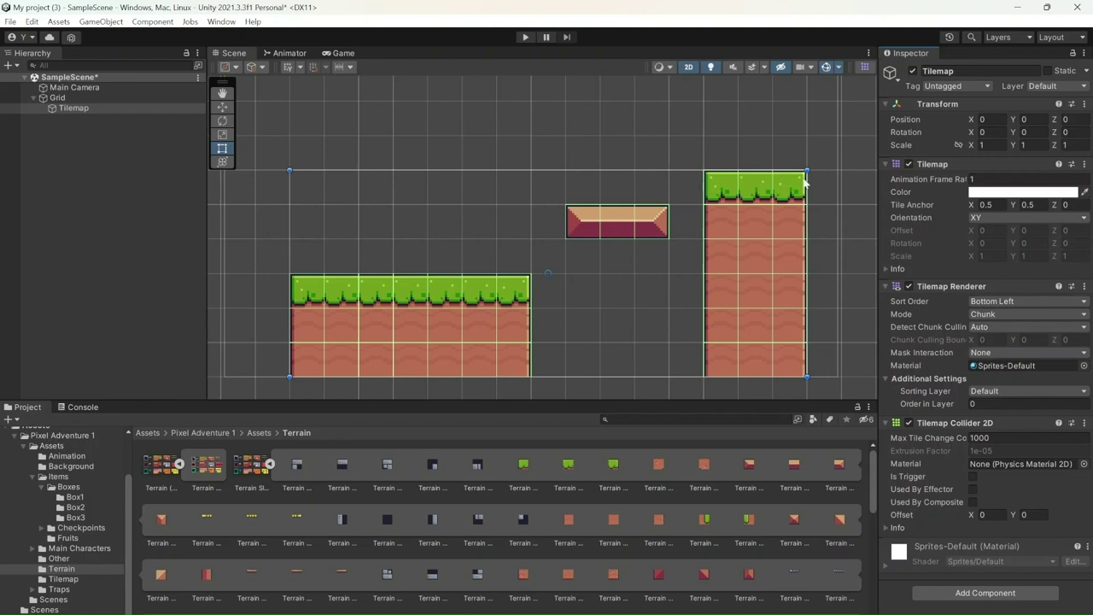
{"action": "left_click", "coordinate": [798, 151]}
{"action": "left_click", "coordinate": [779, 204]}
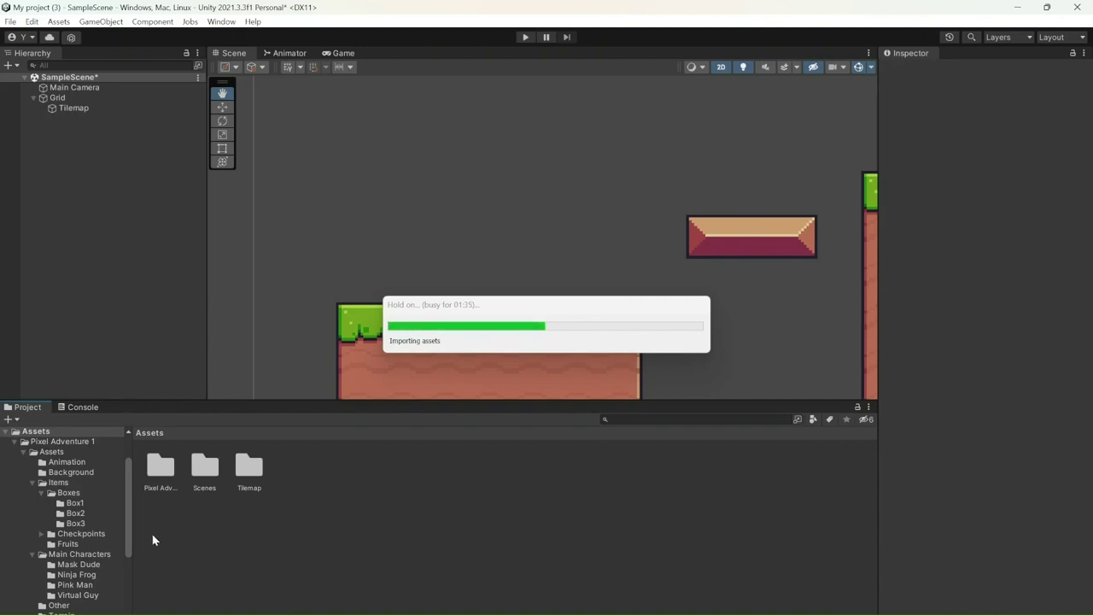
Open the Pink Man folder under Main Characters and place its Idle (32x32)_7 sprite in the scene just above the lower grass platform.
{"action": "left_click", "coordinate": [80, 554]}
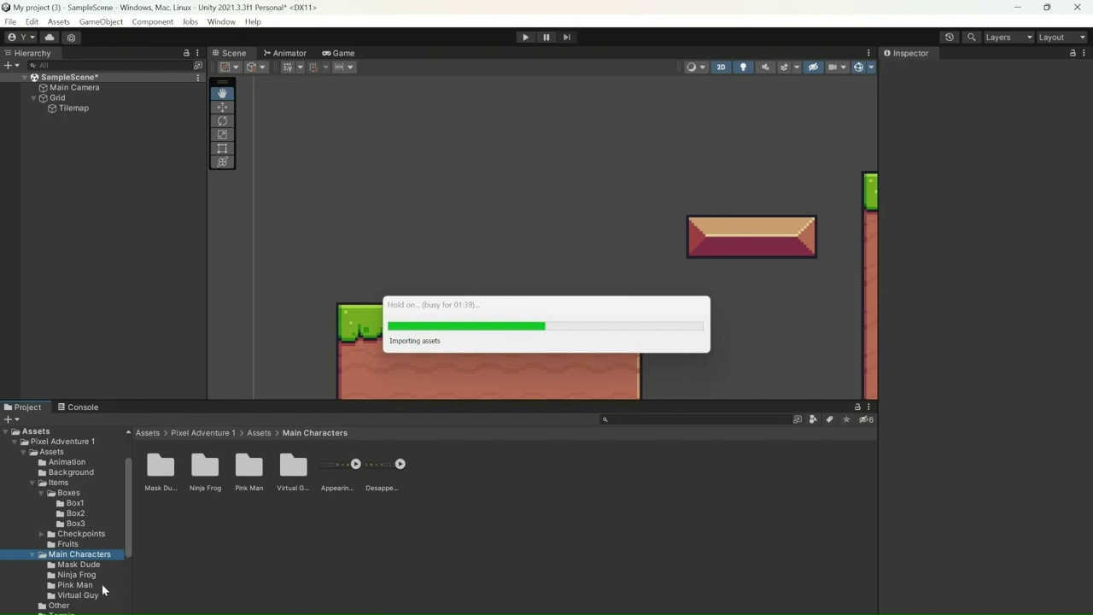
{"action": "left_click", "coordinate": [75, 585]}
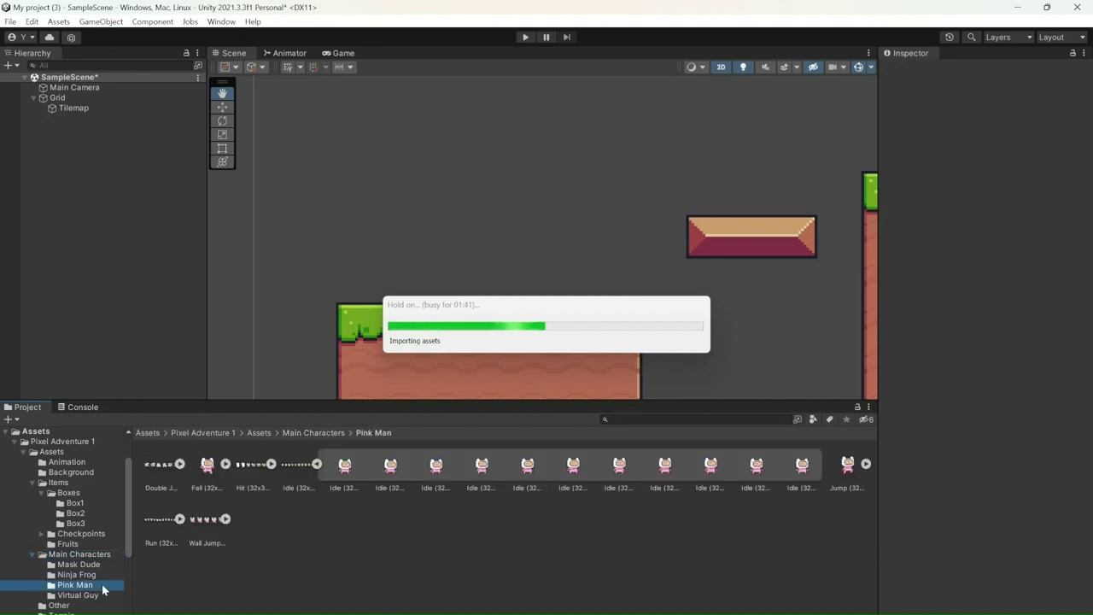
{"action": "left_click", "coordinate": [313, 465]}
{"action": "left_click", "coordinate": [312, 464]}
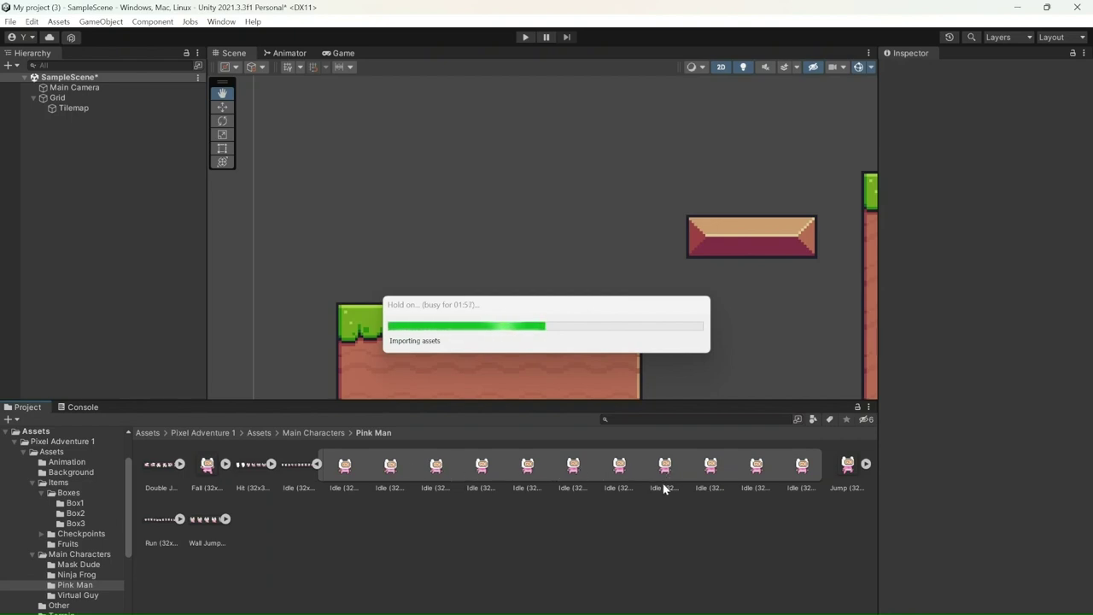
{"action": "left_click_drag", "start_coordinate": [666, 475], "coordinate": [532, 282]}
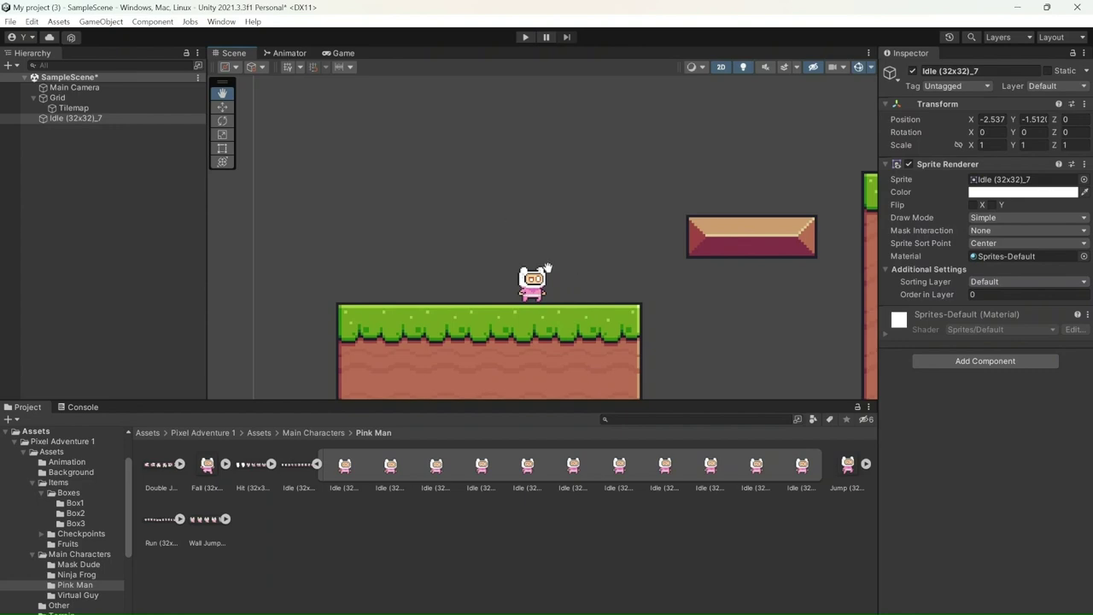
Rename the Idle (32x32)_7 object in the scene hierarchy to Player.
{"action": "left_click", "coordinate": [130, 121]}
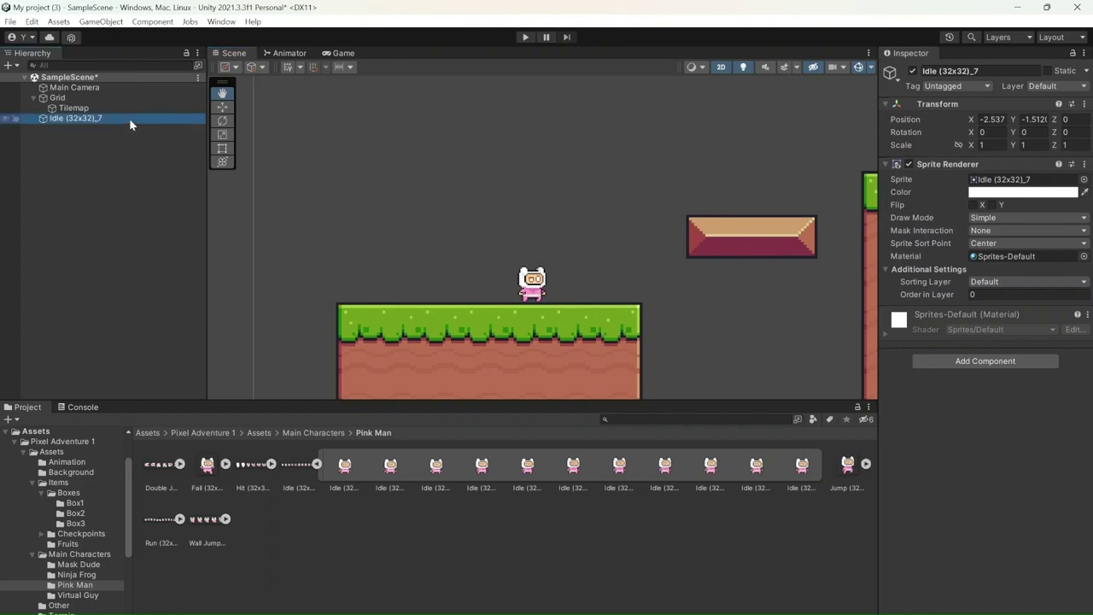
{"action": "left_click", "coordinate": [123, 117]}
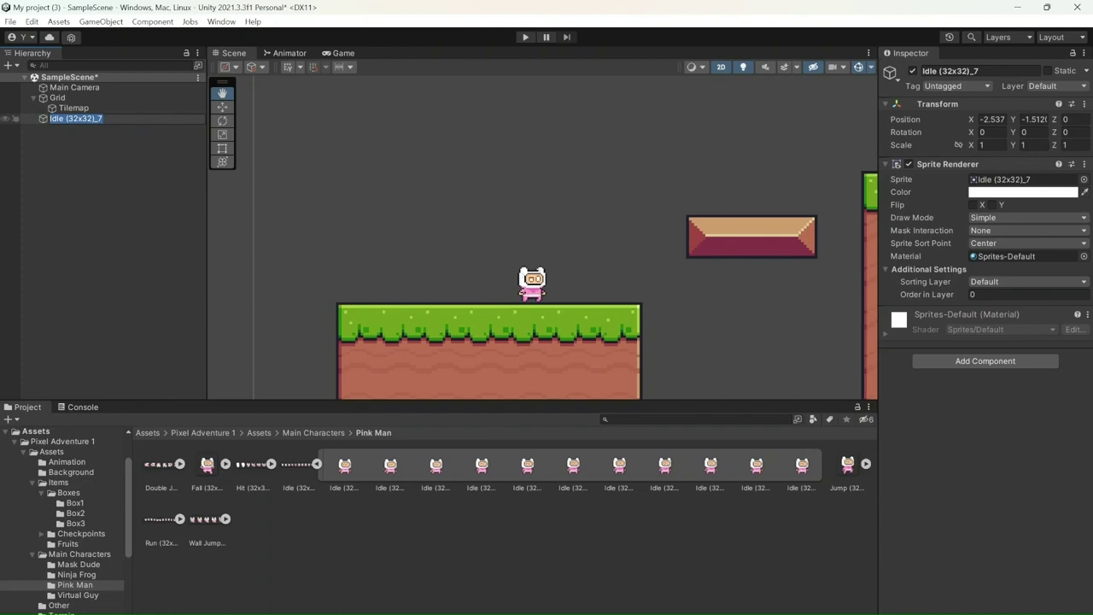
{"action": "key", "text": "BackSpace"}
{"action": "type", "text": "Player"}
{"action": "key", "text": "Return"}
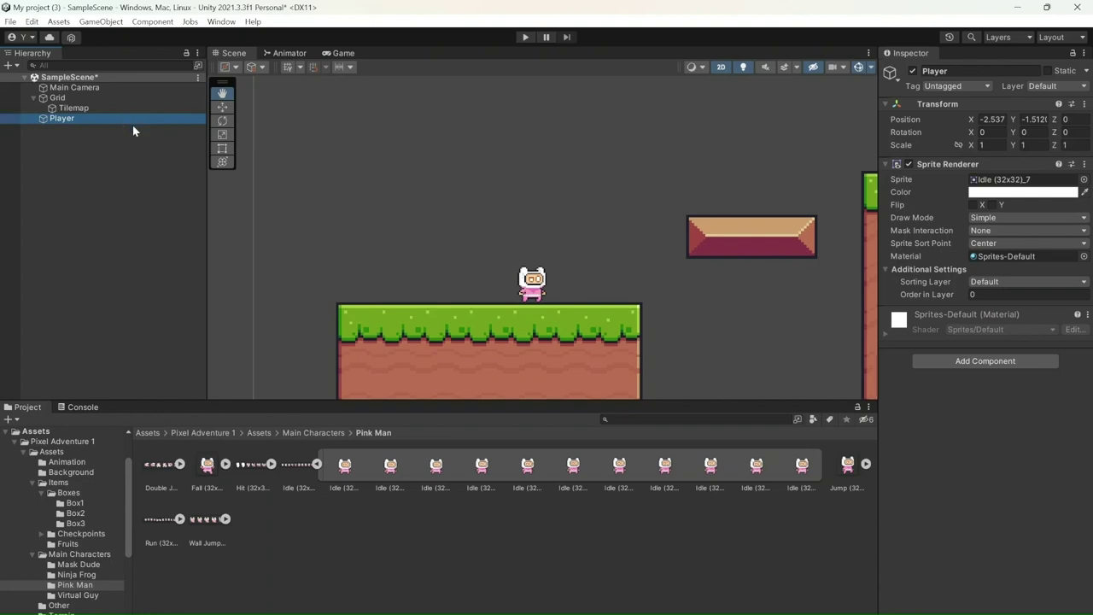
Add a Rigidbody 2D component to the Player object.
{"action": "left_click", "coordinate": [1022, 362]}
{"action": "type", "text": "R"}
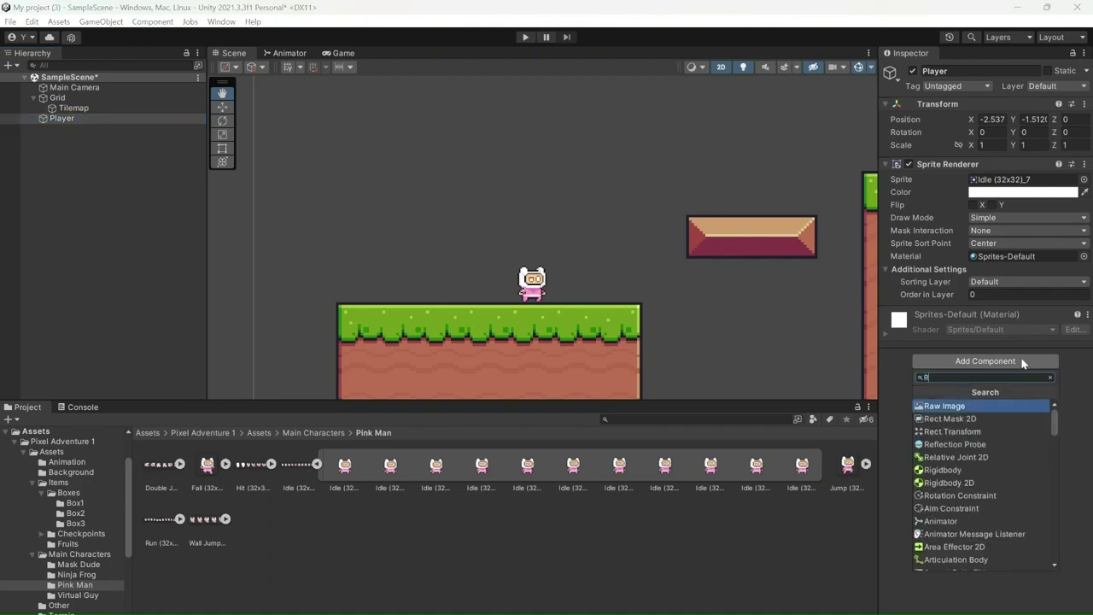
{"action": "type", "text": "igid"}
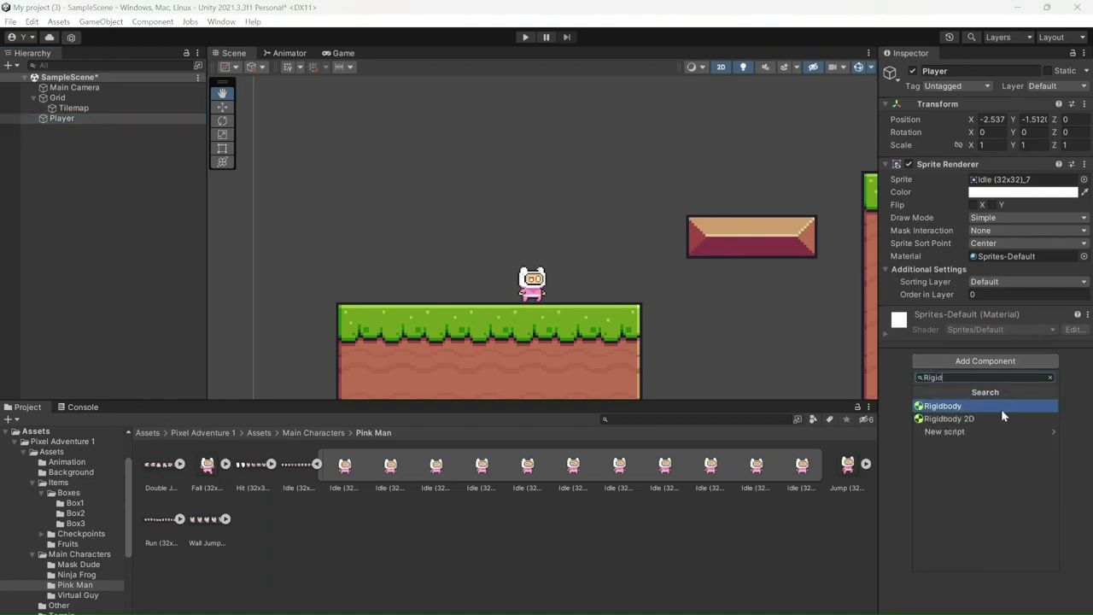
{"action": "left_click", "coordinate": [1006, 418]}
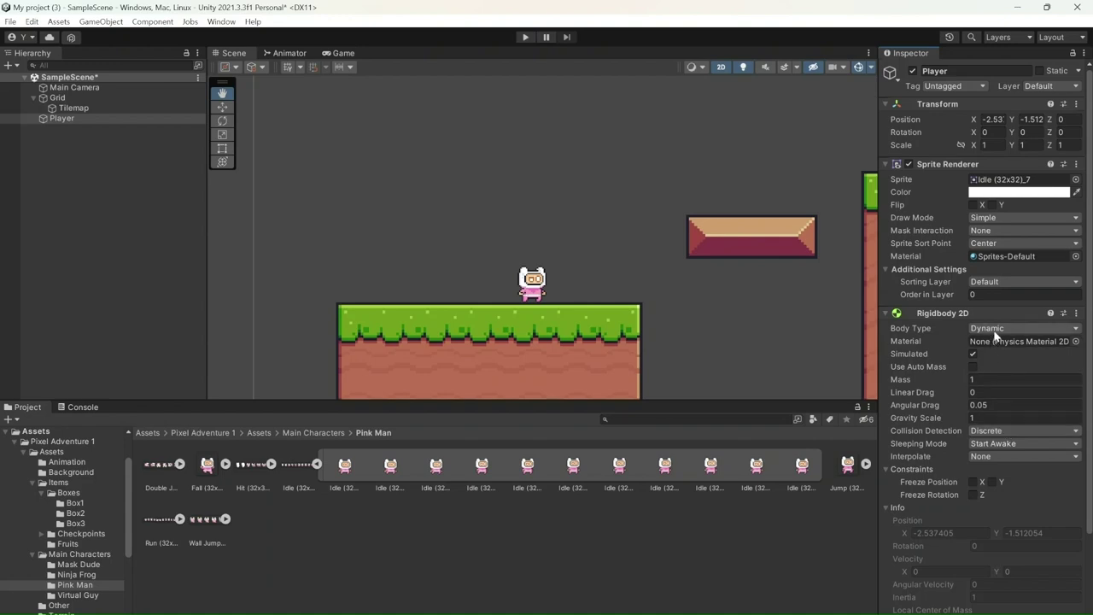
Add a Box Collider 2D component to the Player object.
{"action": "scroll", "coordinate": [995, 359], "scroll_direction": "down", "scroll_amount": 3}
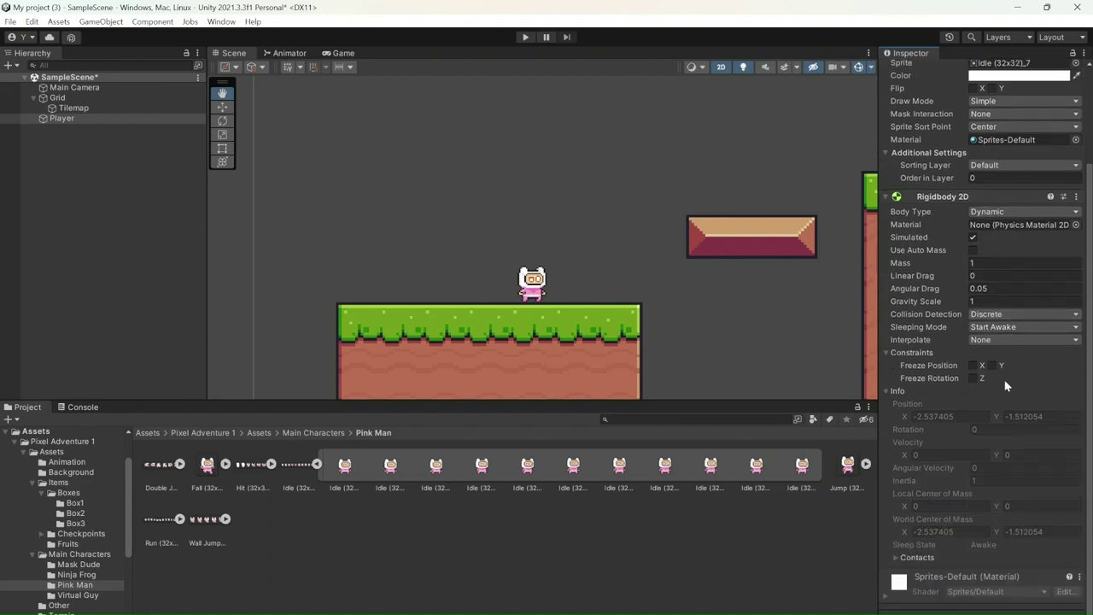
{"action": "left_click", "coordinate": [981, 608]}
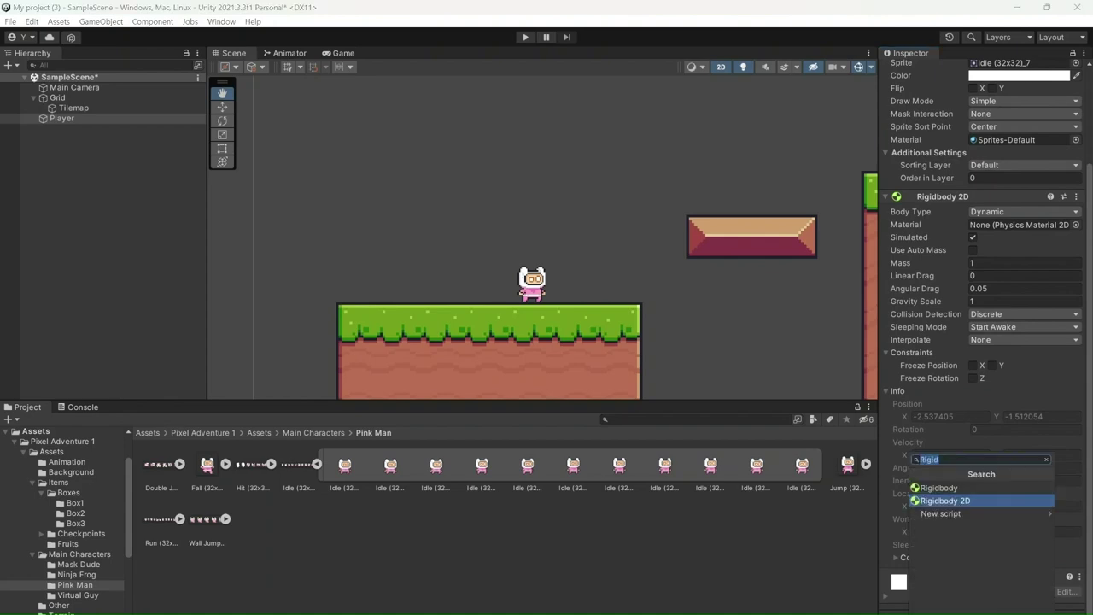
{"action": "type", "text": "box"}
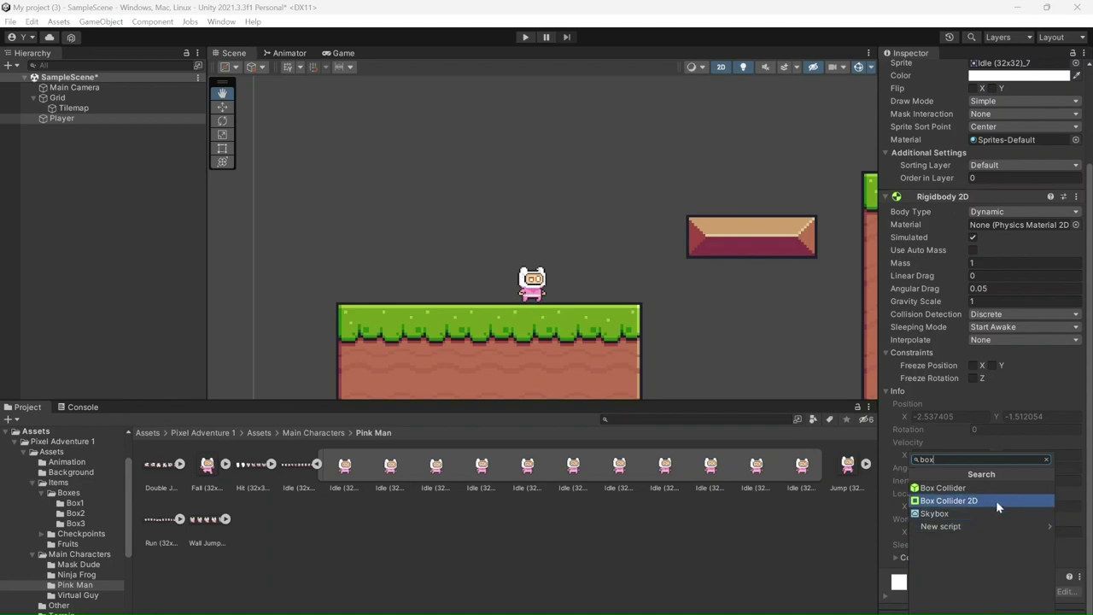
{"action": "left_click", "coordinate": [996, 501]}
Edit the Player's box collider so it fits tightly around the character's body below the ears, about 0.6 wide by 0.71 high.
{"action": "scroll", "coordinate": [996, 499], "scroll_direction": "down", "scroll_amount": 2}
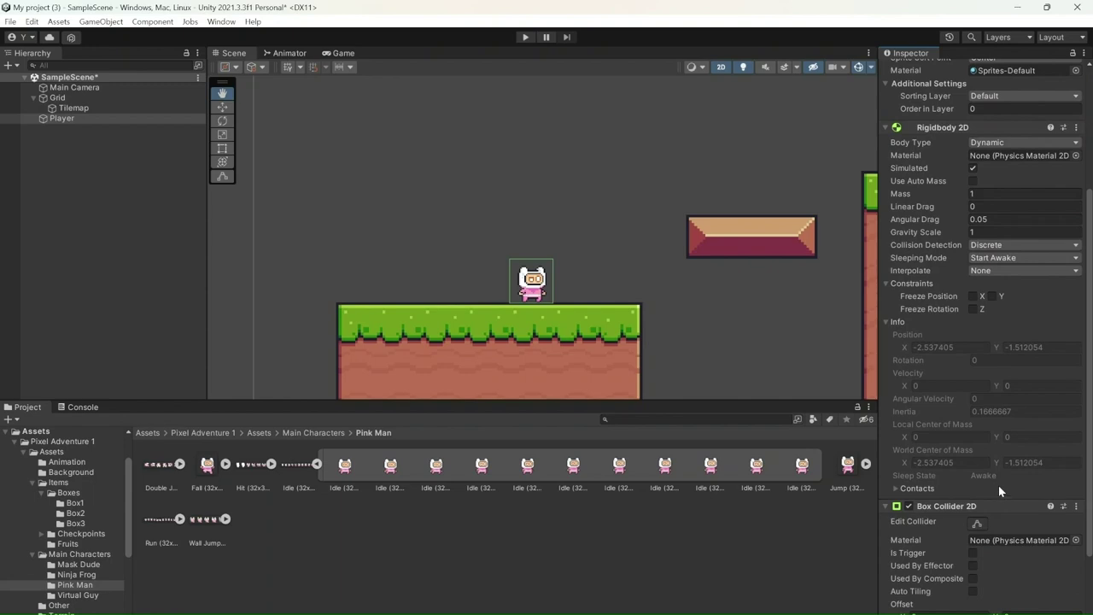
{"action": "scroll", "coordinate": [533, 282], "scroll_direction": "up", "scroll_amount": 4}
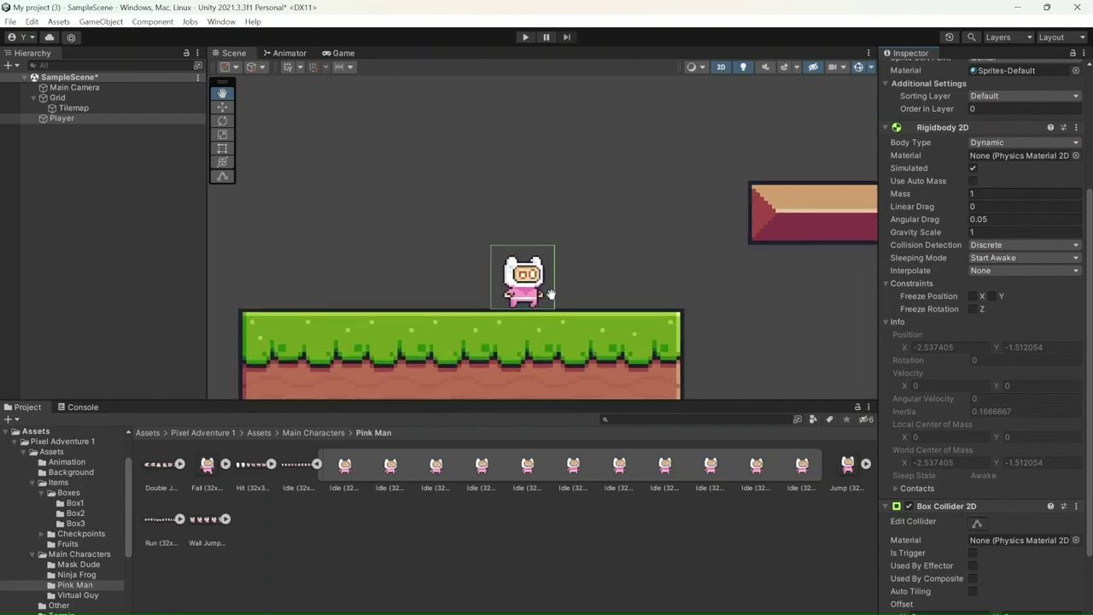
{"action": "scroll", "coordinate": [531, 282], "scroll_direction": "up", "scroll_amount": 1}
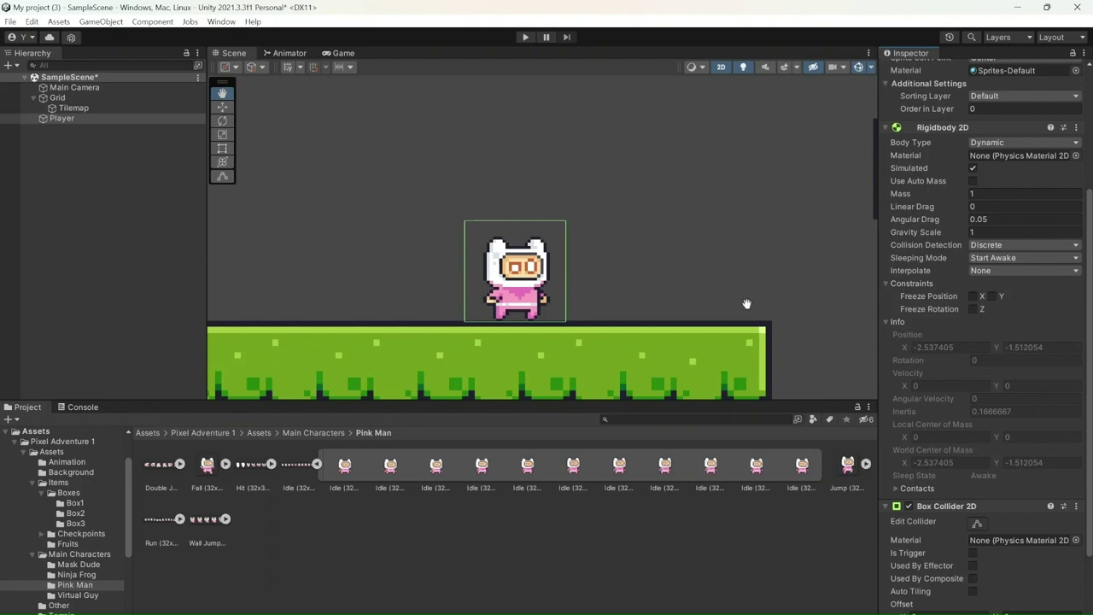
{"action": "left_click", "coordinate": [977, 524]}
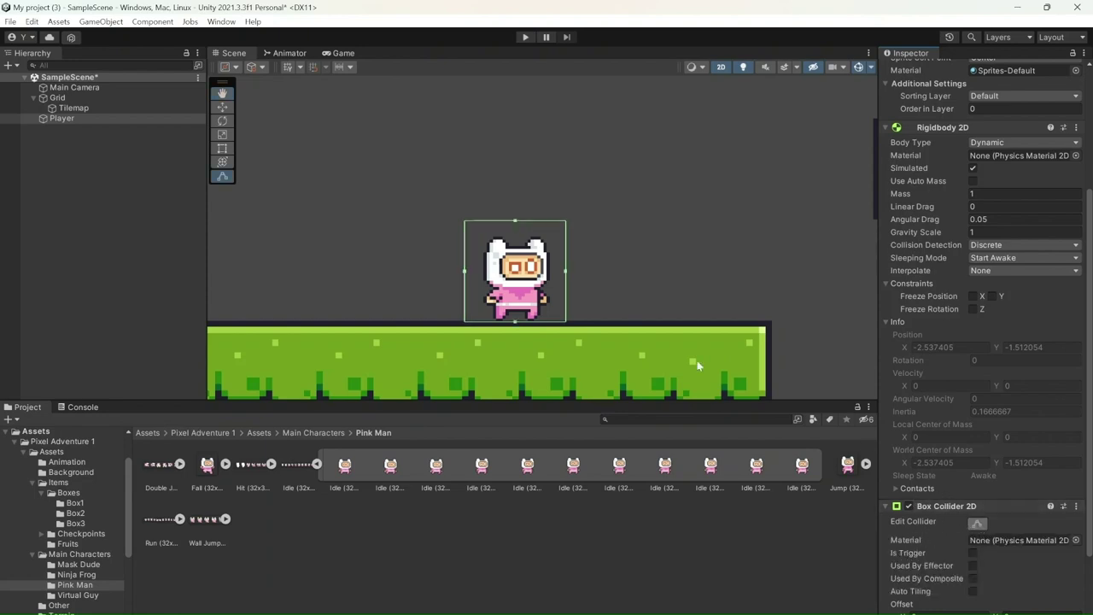
{"action": "left_click_drag", "start_coordinate": [465, 275], "coordinate": [487, 278]}
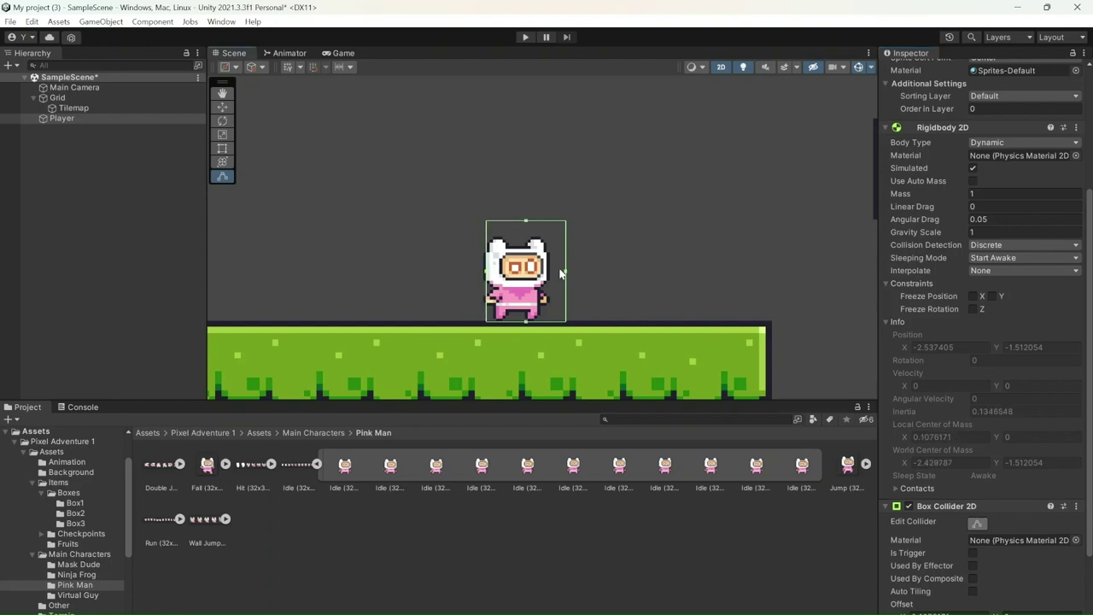
{"action": "left_click_drag", "start_coordinate": [565, 273], "coordinate": [547, 273]}
{"action": "left_click_drag", "start_coordinate": [518, 220], "coordinate": [522, 257]}
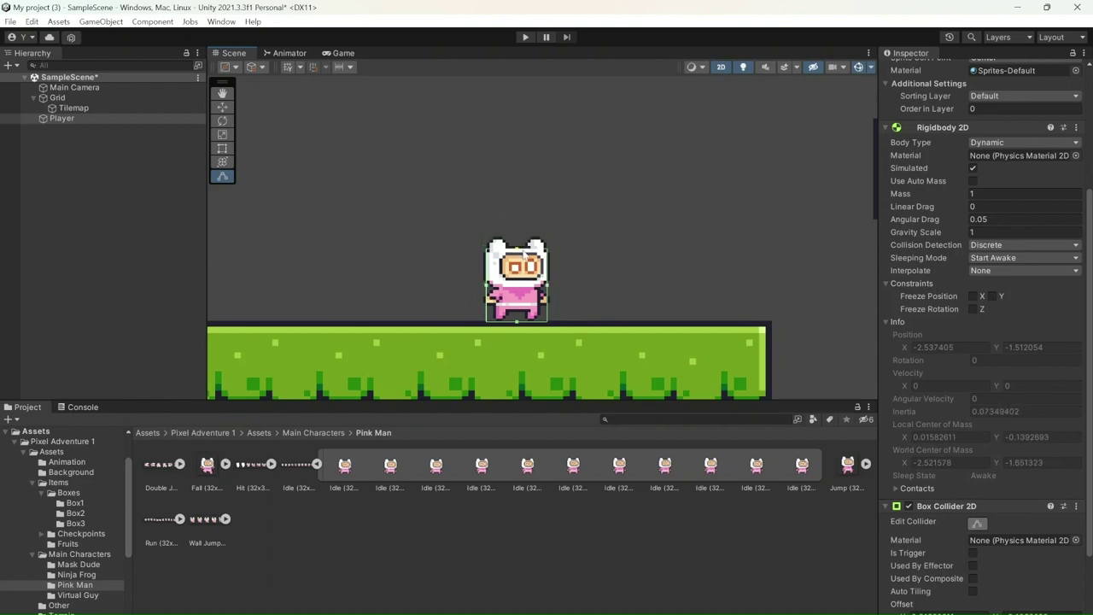
{"action": "left_click_drag", "start_coordinate": [518, 322], "coordinate": [520, 322]}
{"action": "scroll", "coordinate": [615, 231], "scroll_direction": "down", "scroll_amount": 2}
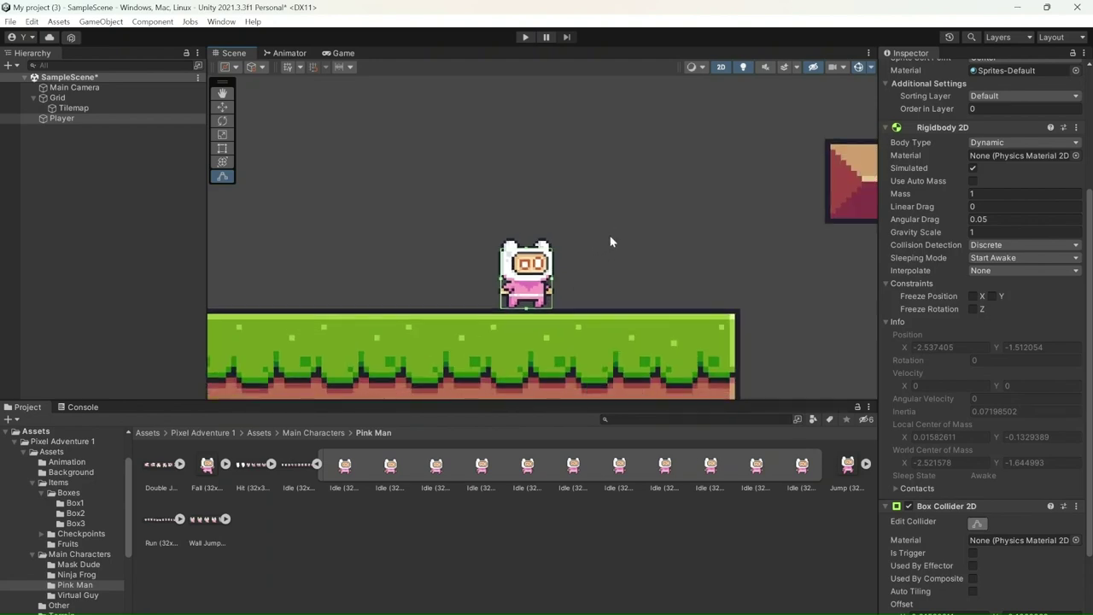
Create a new script named Player and attach it to the Player object.
{"action": "left_click", "coordinate": [141, 109]}
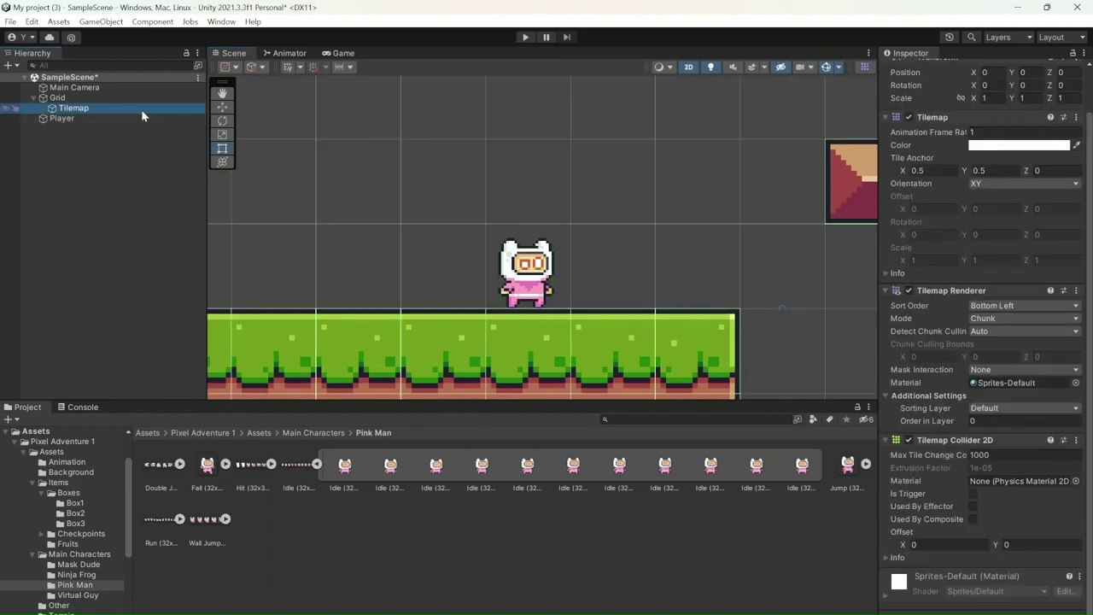
{"action": "left_click", "coordinate": [141, 119]}
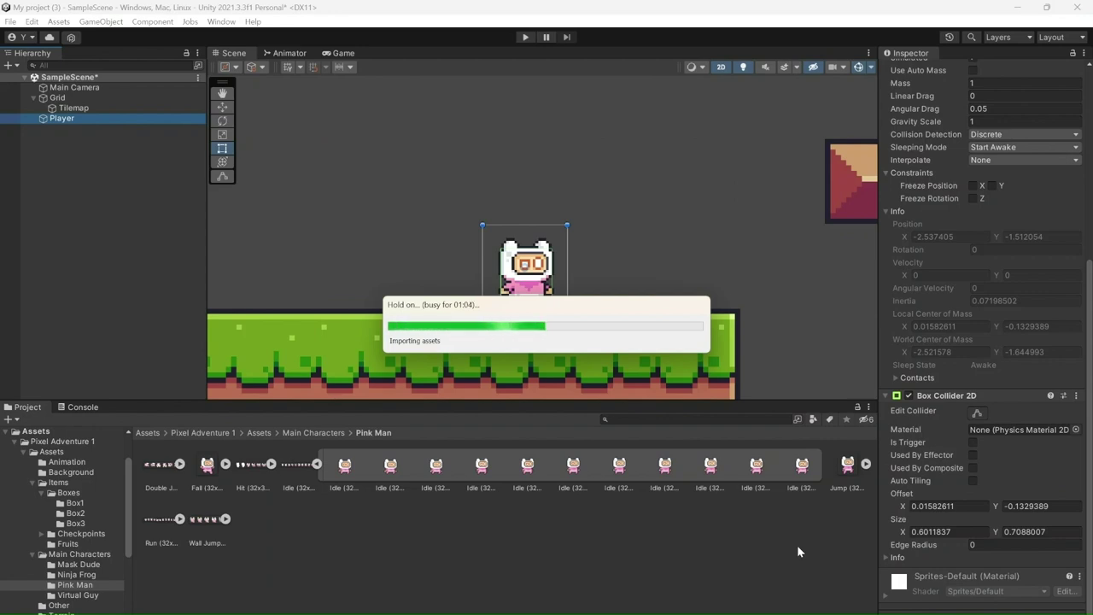
{"action": "left_click_drag", "start_coordinate": [646, 305], "coordinate": [614, 468]}
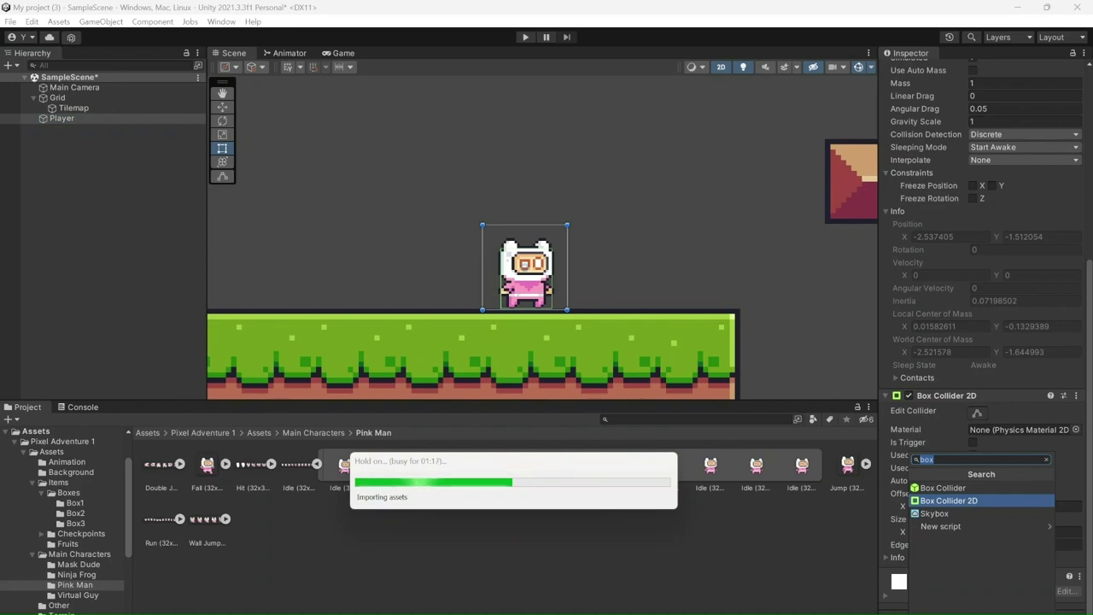
{"action": "type", "text": "P"}
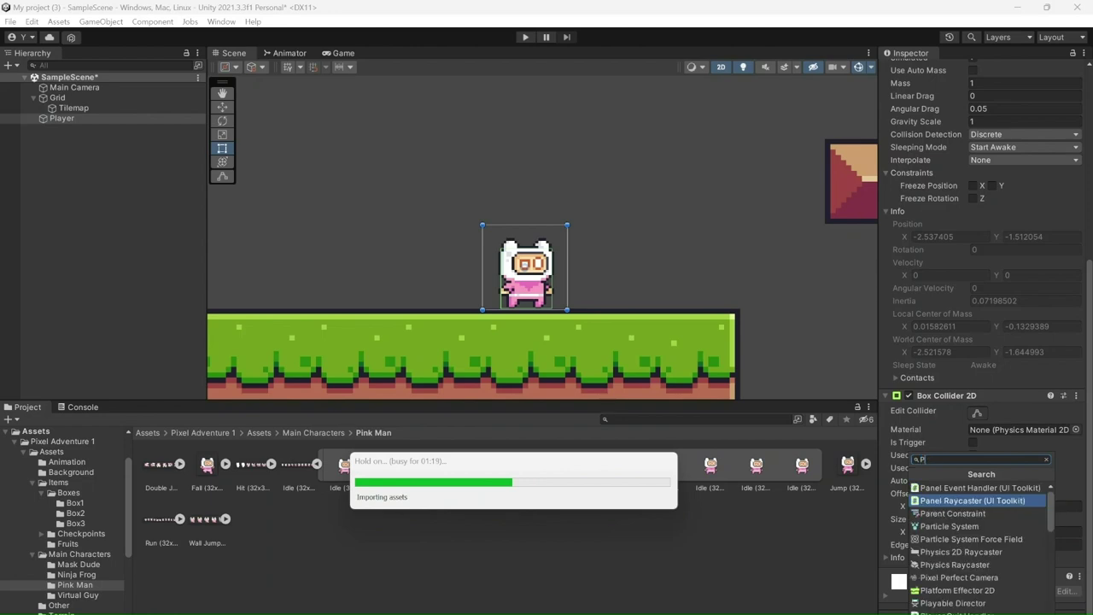
{"action": "type", "text": "lay"}
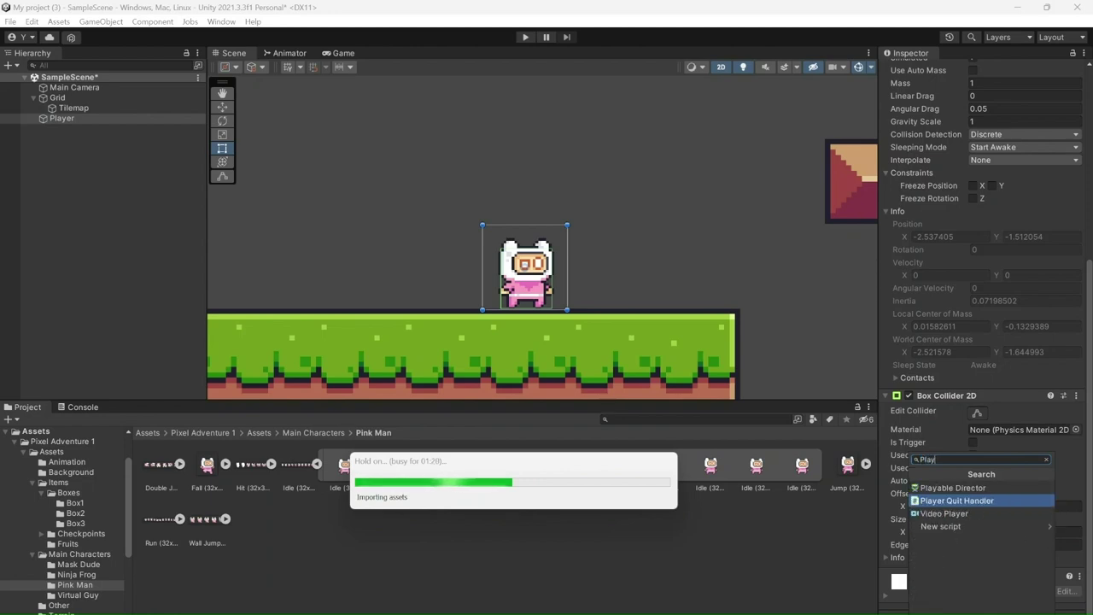
{"action": "type", "text": "er"}
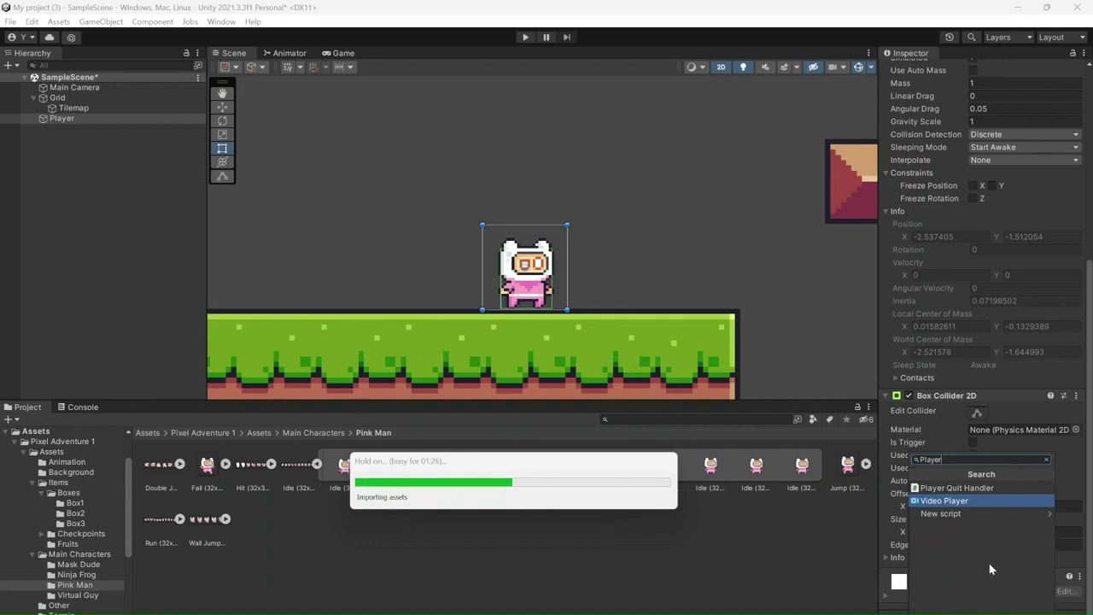
{"action": "left_click", "coordinate": [973, 513]}
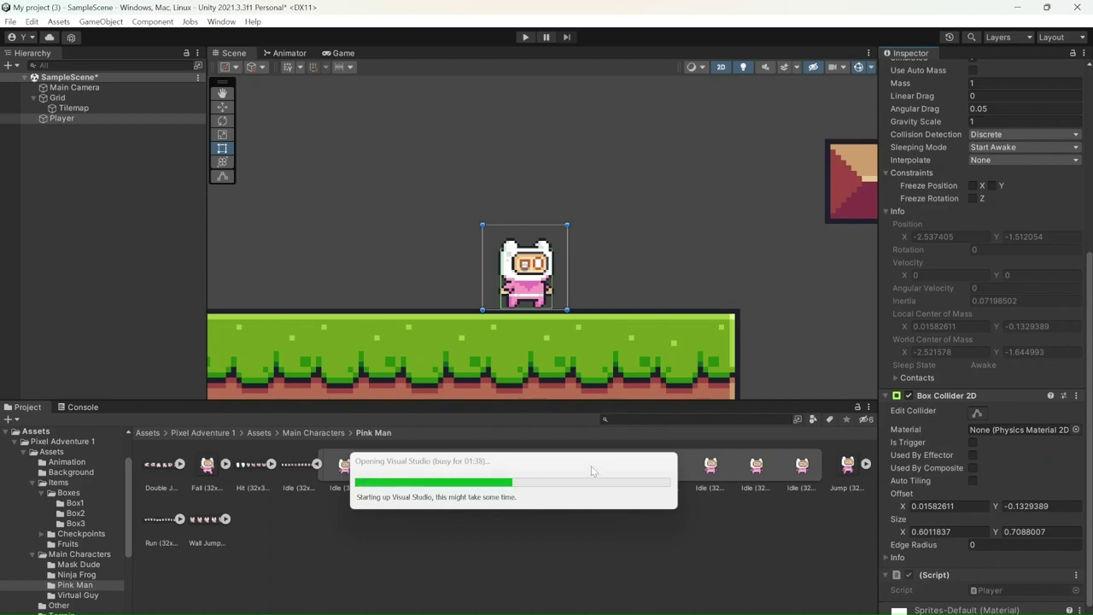
{"action": "scroll", "coordinate": [930, 553], "scroll_direction": "down", "scroll_amount": 1}
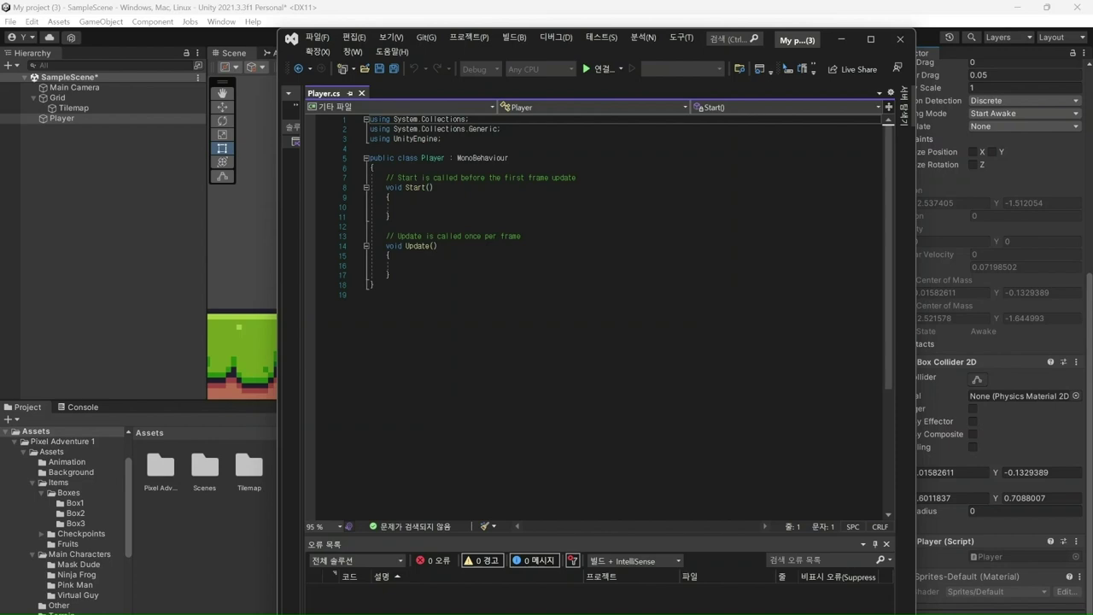
In Visual Studio, delete the default Start and Update methods with their comments from the Player class in Player.cs.
{"action": "left_click", "coordinate": [433, 187]}
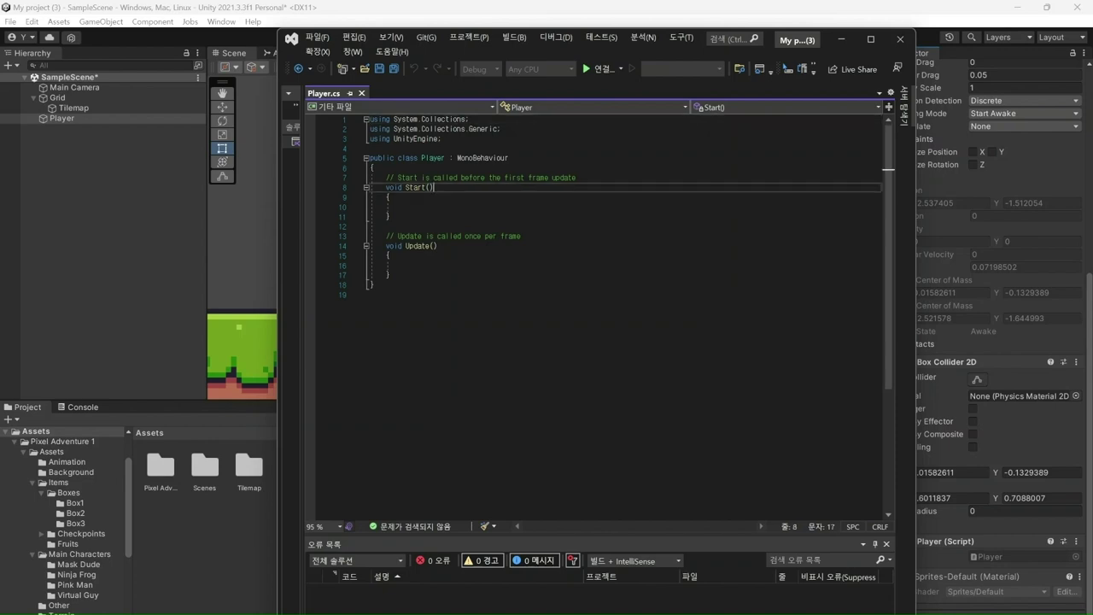
{"action": "left_click", "coordinate": [389, 265]}
{"action": "left_click", "coordinate": [390, 274]}
{"action": "left_click_drag", "start_coordinate": [389, 274], "coordinate": [386, 177]}
{"action": "key", "text": "Delete"}
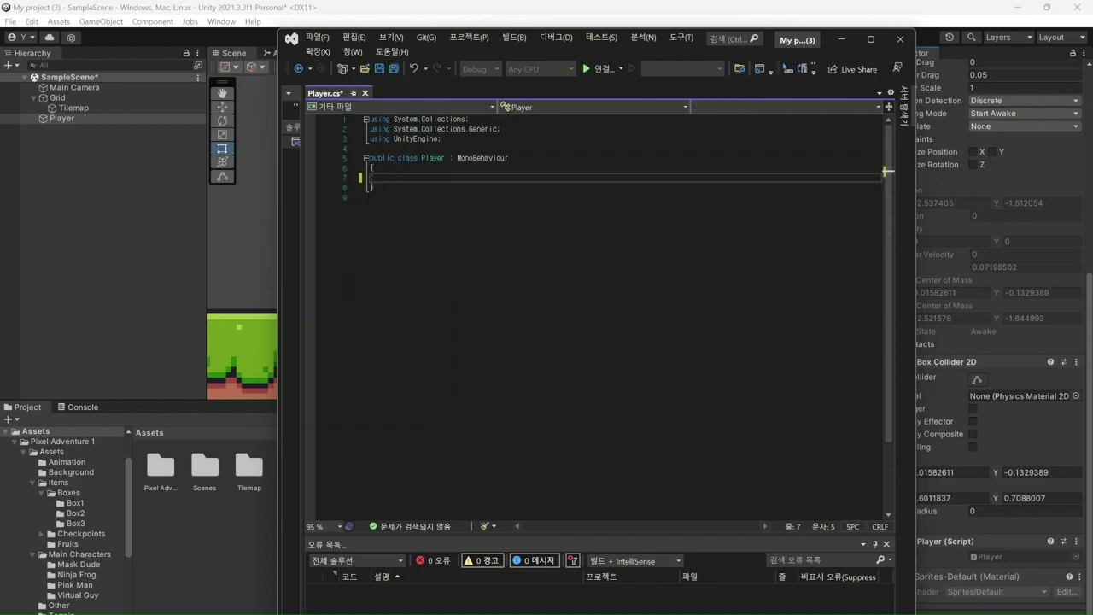
Declare a Rigidbody2D field named rigid in the empty Player class.
{"action": "type", "text": "Rigid"}
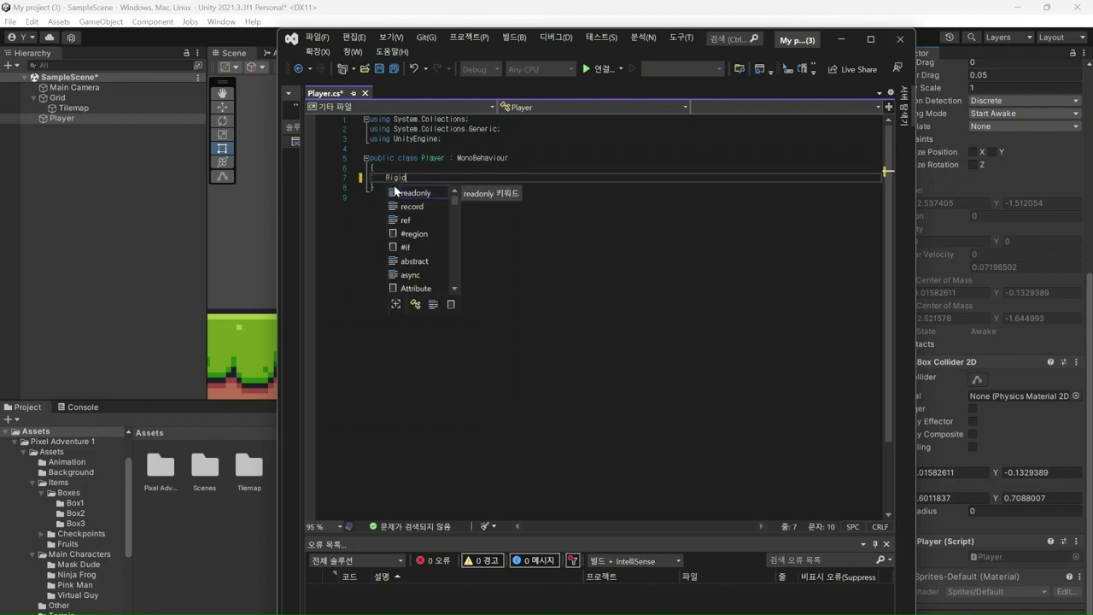
{"action": "type", "text": "body2D rigi"}
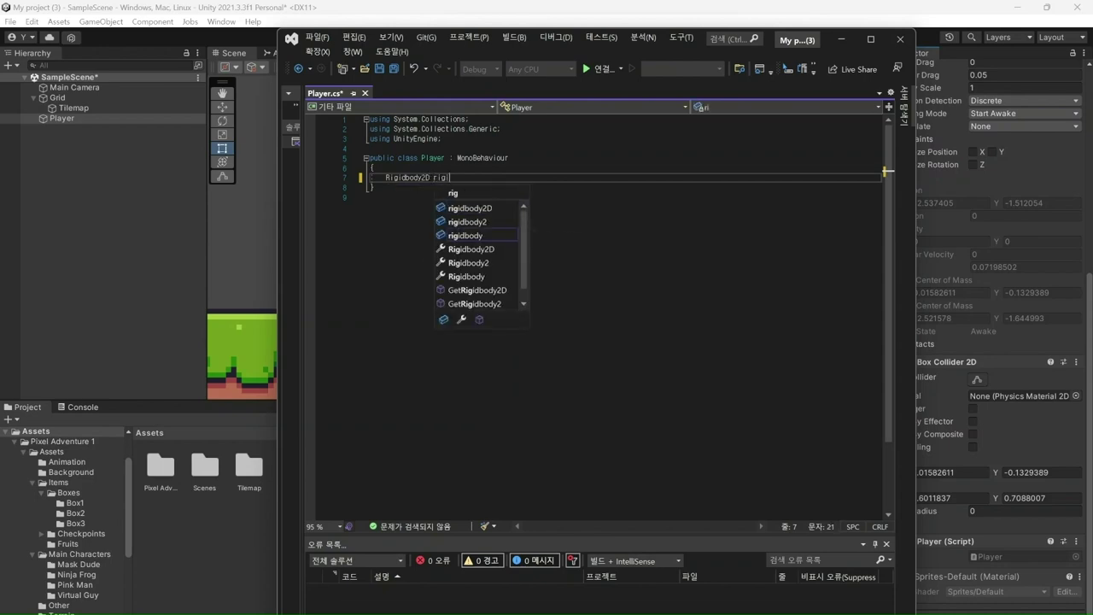
{"action": "type", "text": "d;"}
{"action": "key", "text": "Return"}
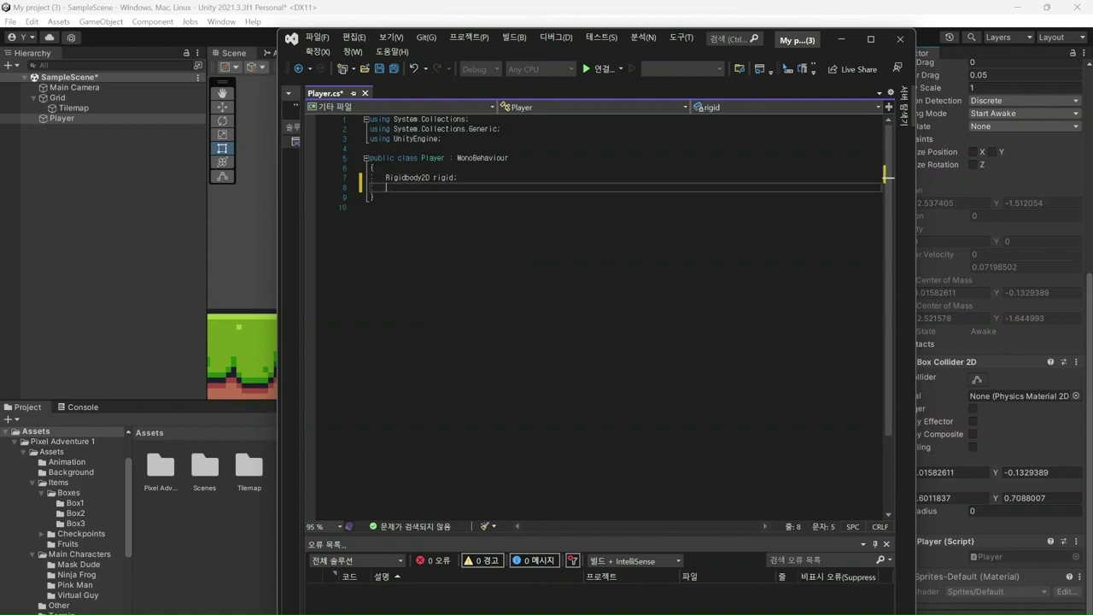
Declare two public float fields, speed and jumpPower, below the rigid field.
{"action": "type", "text": "public floa"}
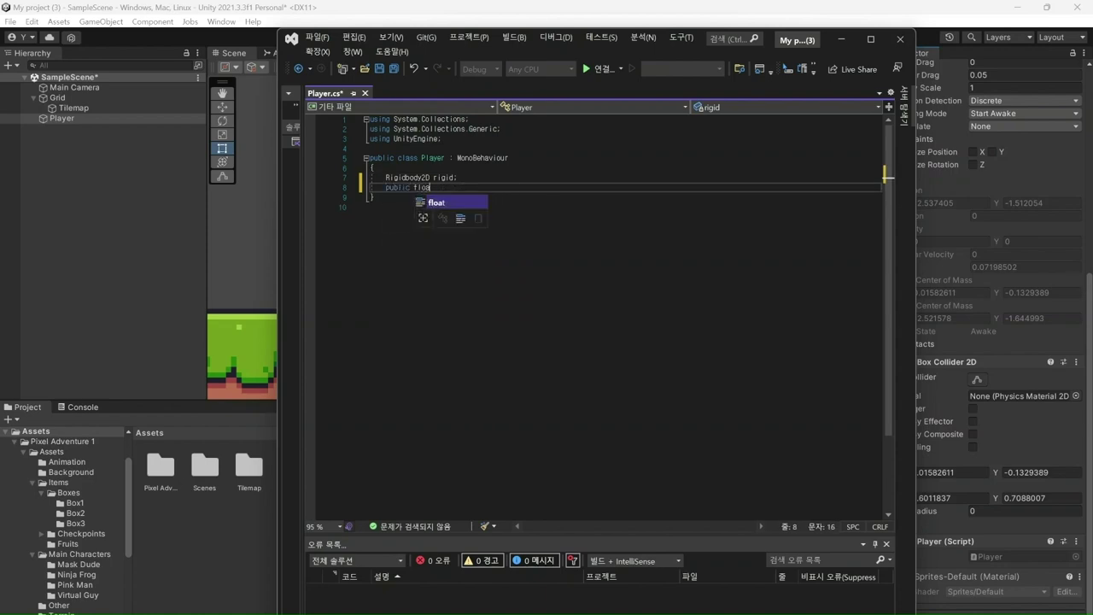
{"action": "type", "text": "t speed;"}
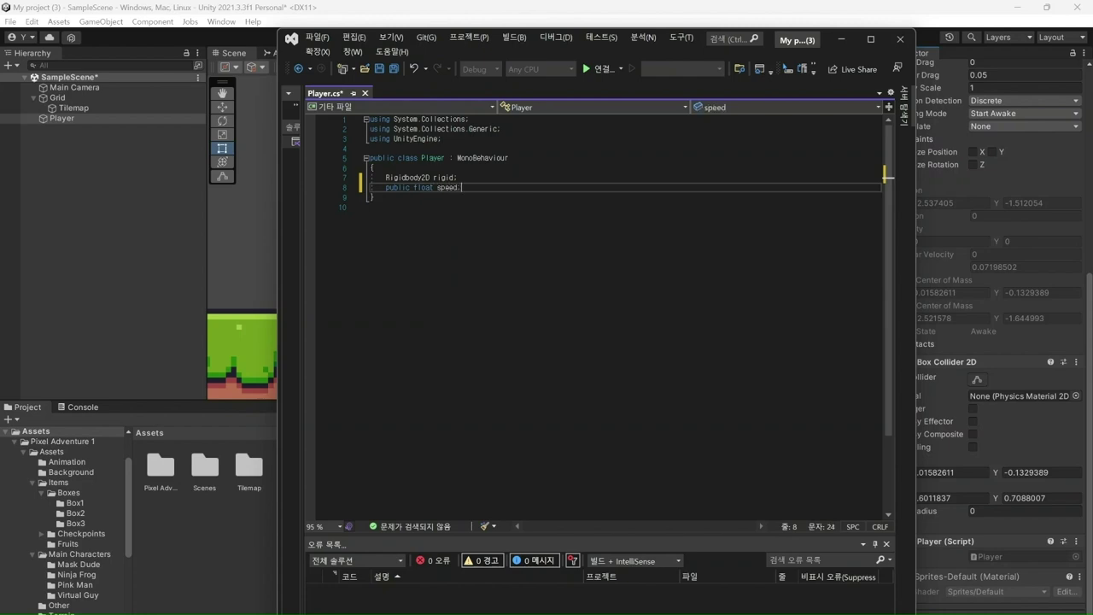
{"action": "key", "text": "Return"}
{"action": "type", "text": "public float "}
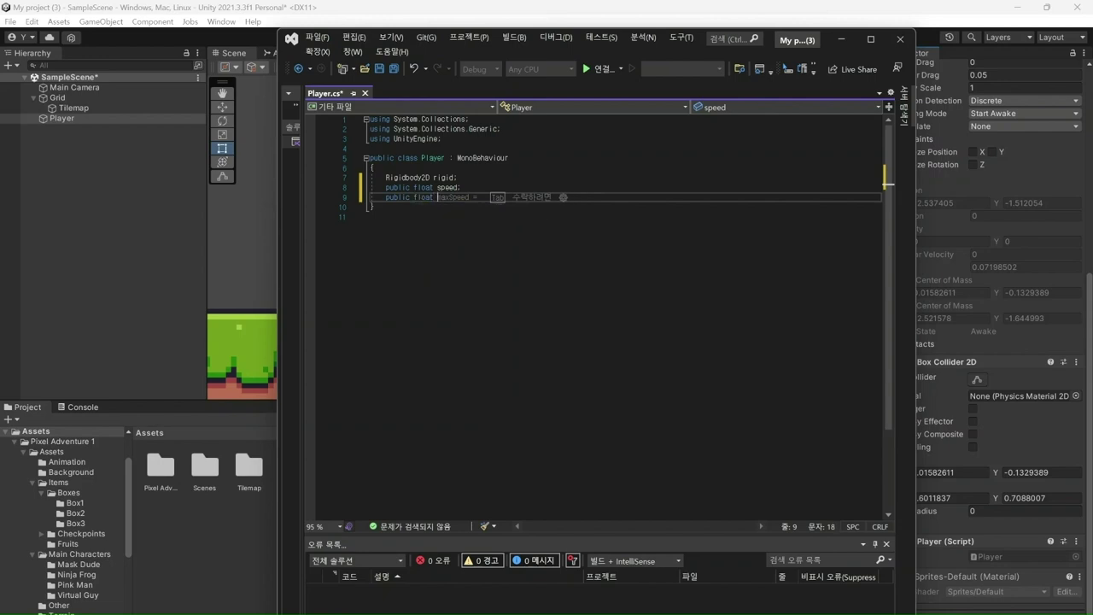
{"action": "type", "text": "jumpPo"}
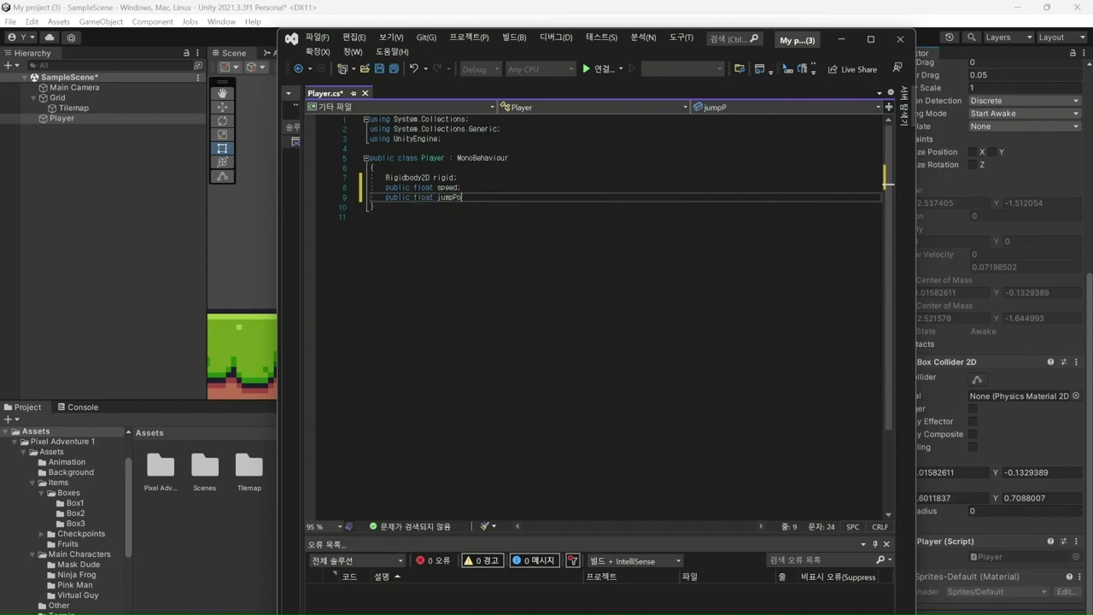
{"action": "type", "text": "wer;"}
{"action": "key", "text": "Return"}
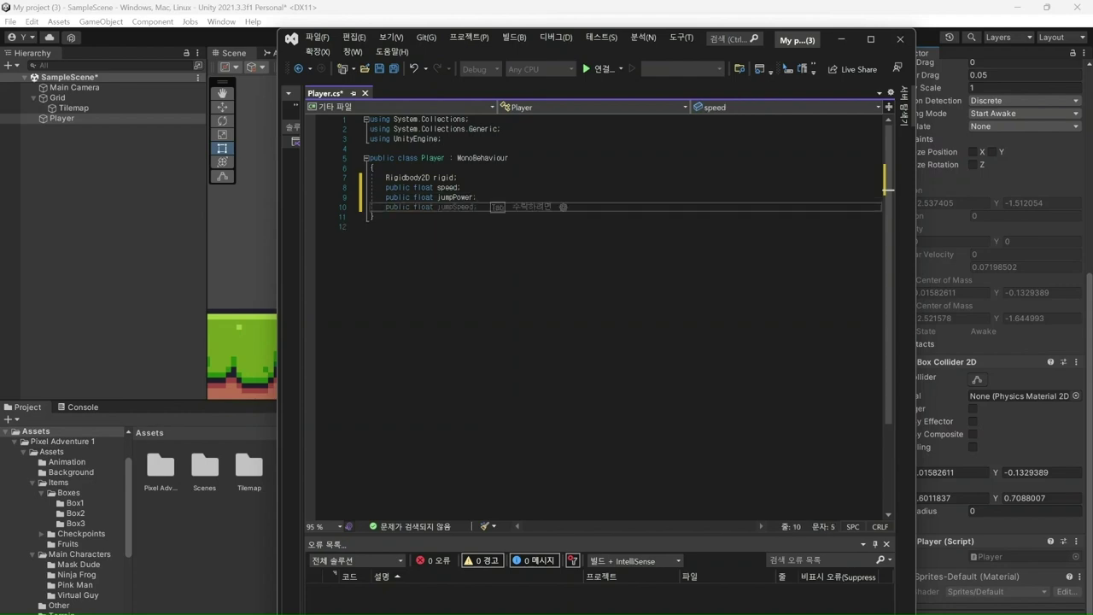
Declare a SpriteRenderer field named spriteRenderer below the jumpPower field in the Player class.
{"action": "type", "text": "Sprite"}
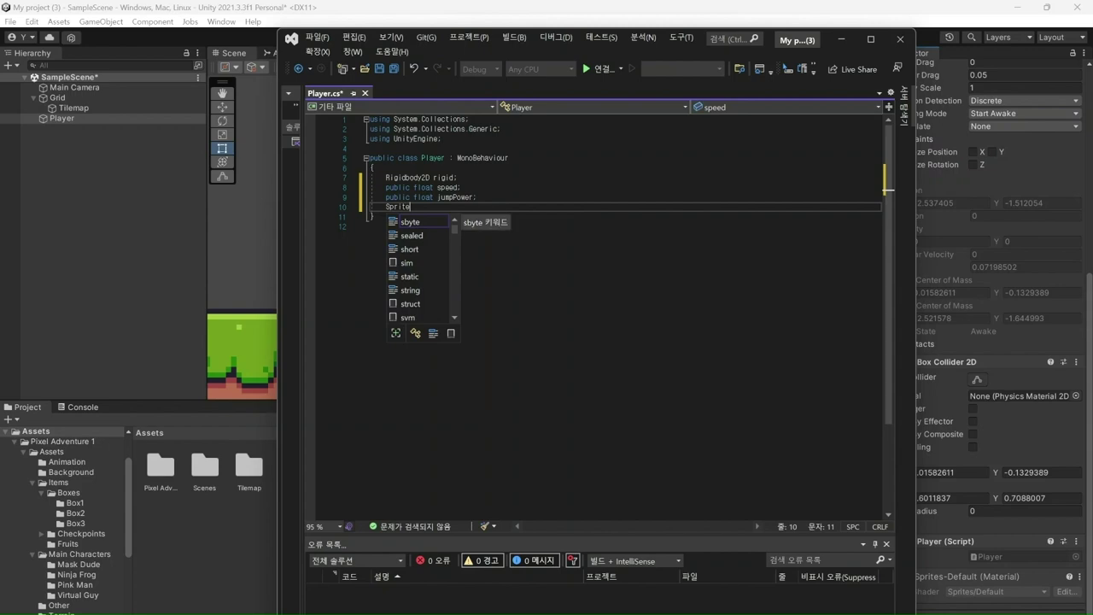
{"action": "type", "text": "Renderer sprte"}
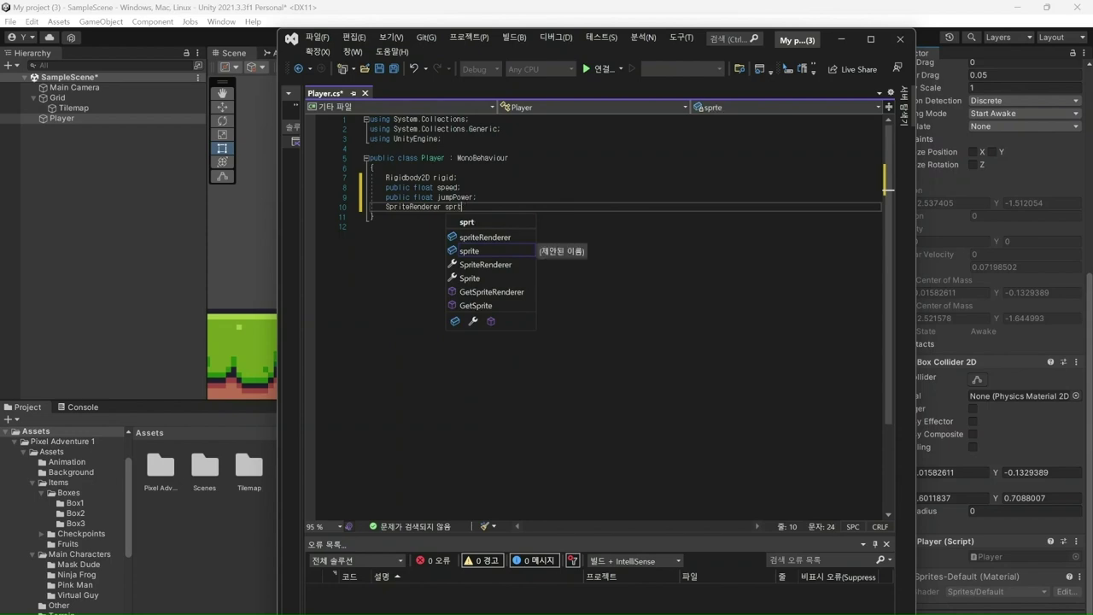
{"action": "key", "text": "BackSpace"}
{"action": "key", "text": "BackSpace"}
{"action": "type", "text": "iteRend"}
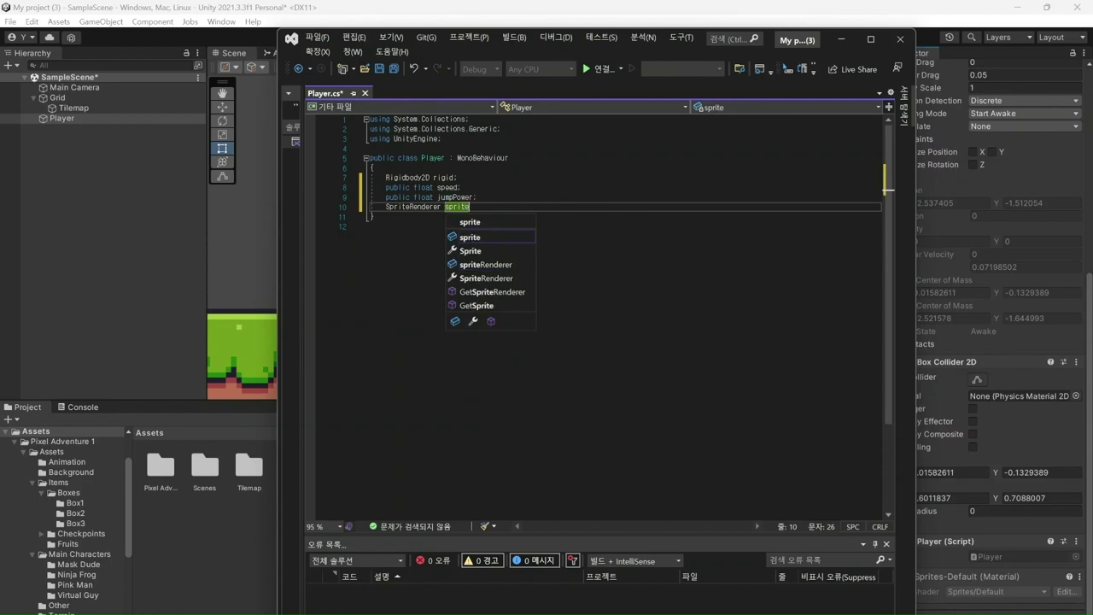
{"action": "type", "text": "erer"}
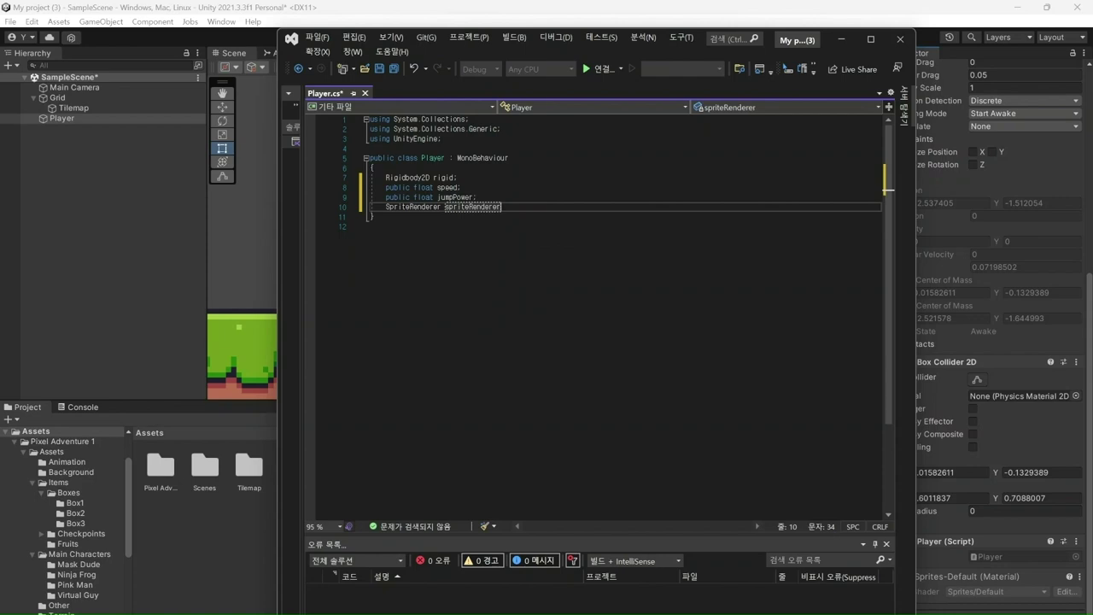
{"action": "type", "text": ";"}
Add an empty void Awake() method to the Player class, separated by a blank line from the field declarations.
{"action": "key", "text": "Return"}
{"action": "key", "text": "Return"}
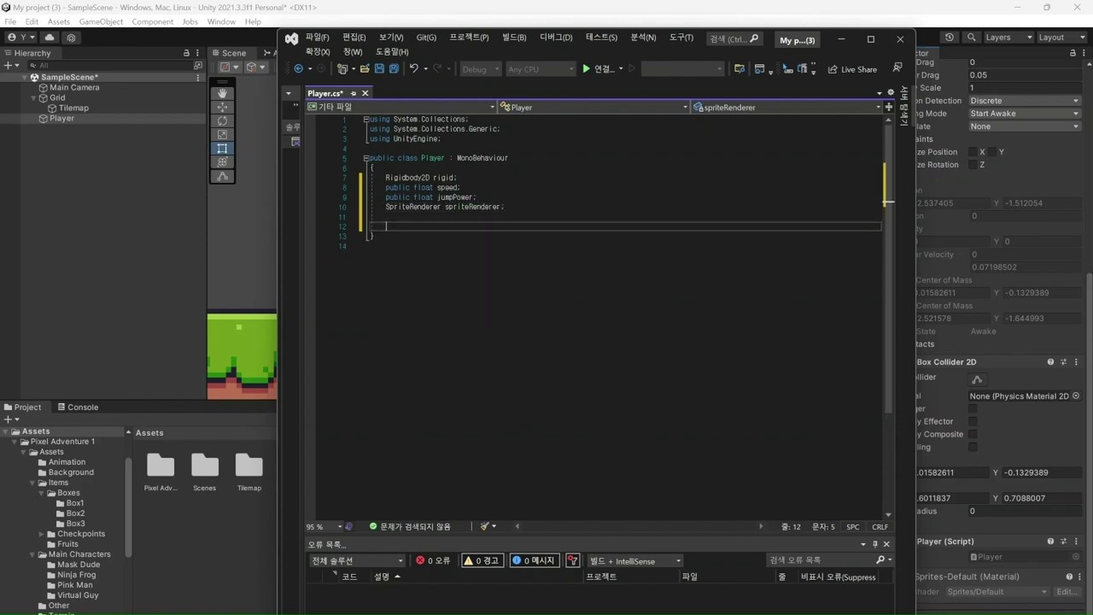
{"action": "left_click", "coordinate": [387, 216]}
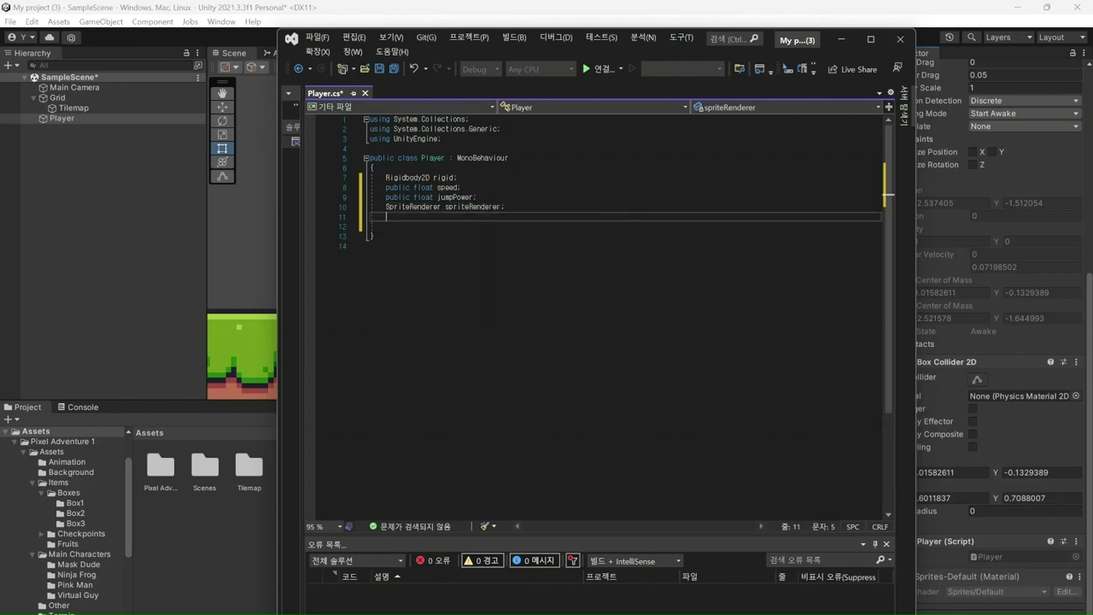
{"action": "key", "text": "Return"}
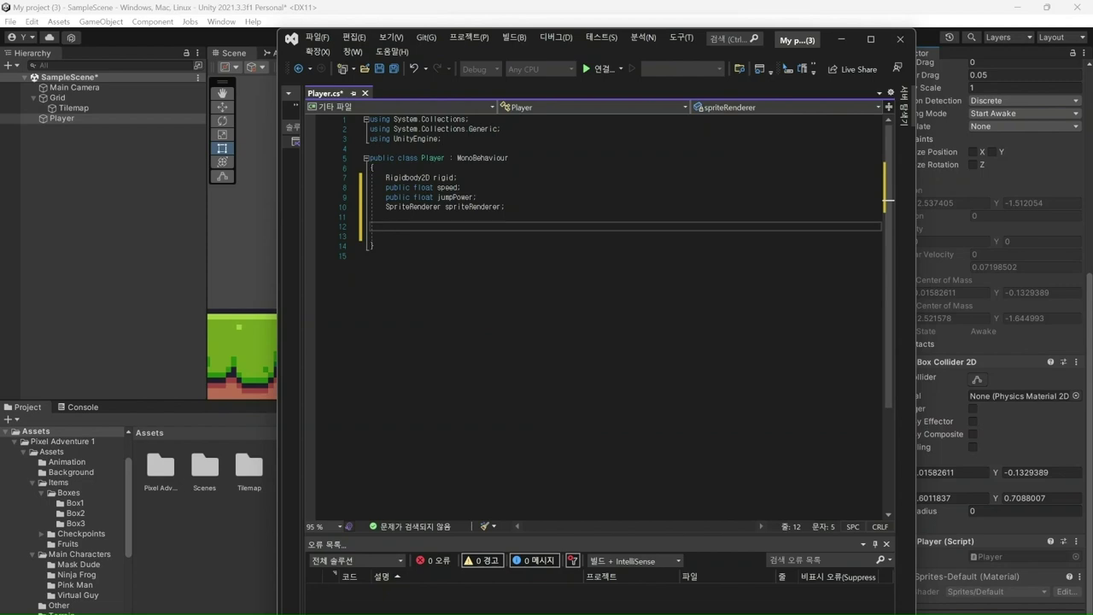
{"action": "type", "text": "void Awake("}
{"action": "type", "text": ") {"}
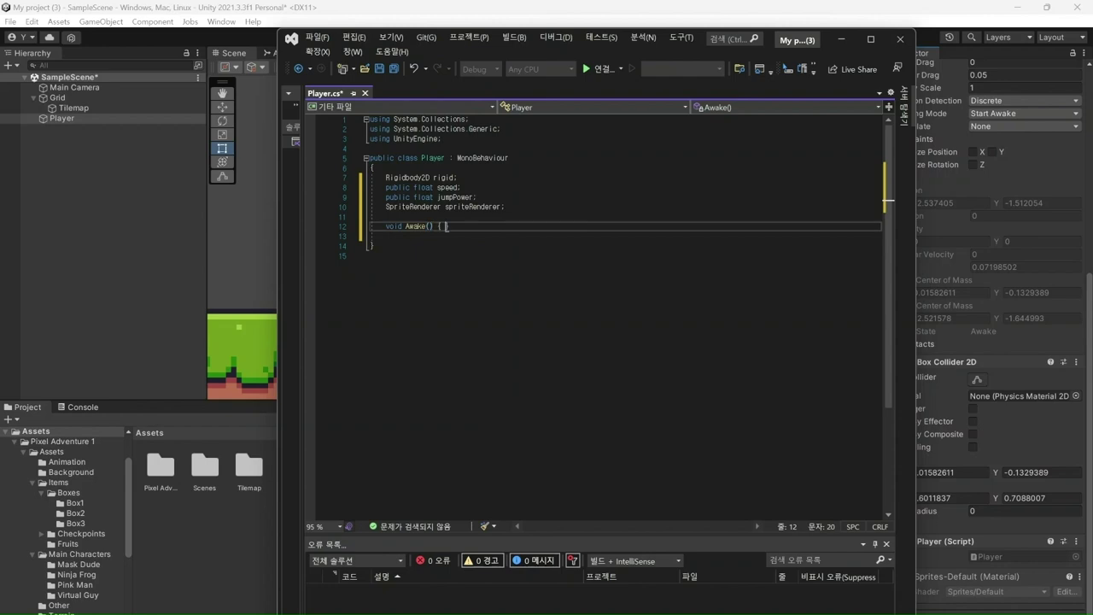
{"action": "key", "text": "Return"}
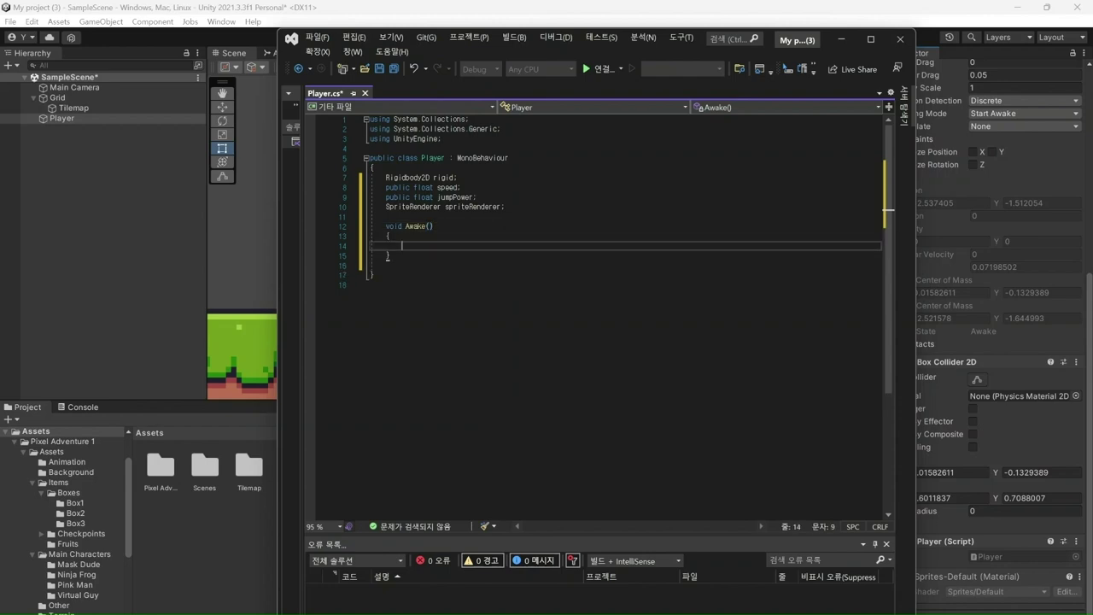